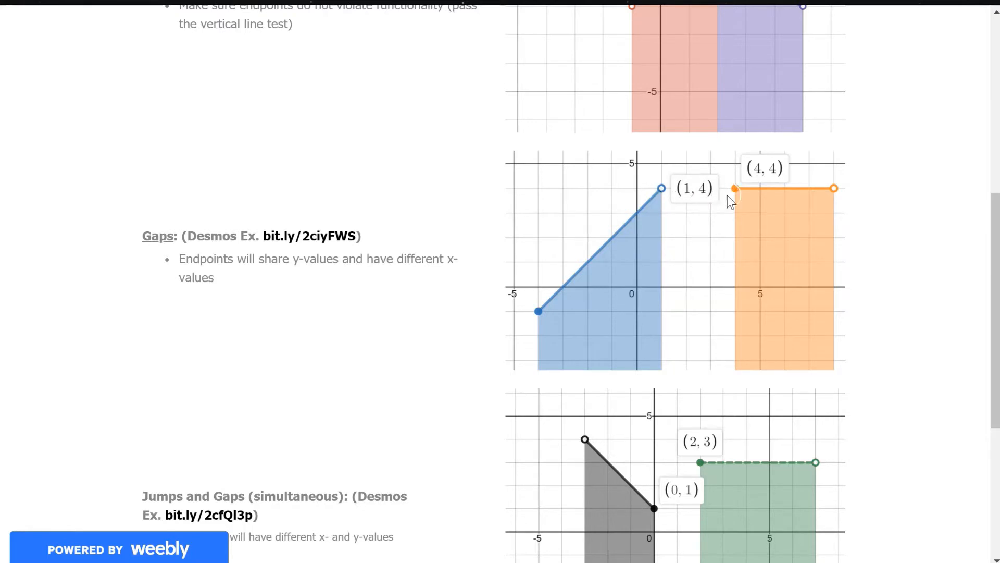
# Review the gap and simultaneous jump-and-gap examples, and read the jump exercise's instruction for a 5 unit jump at x = 2
pyautogui.scroll(-4, 432, 218)
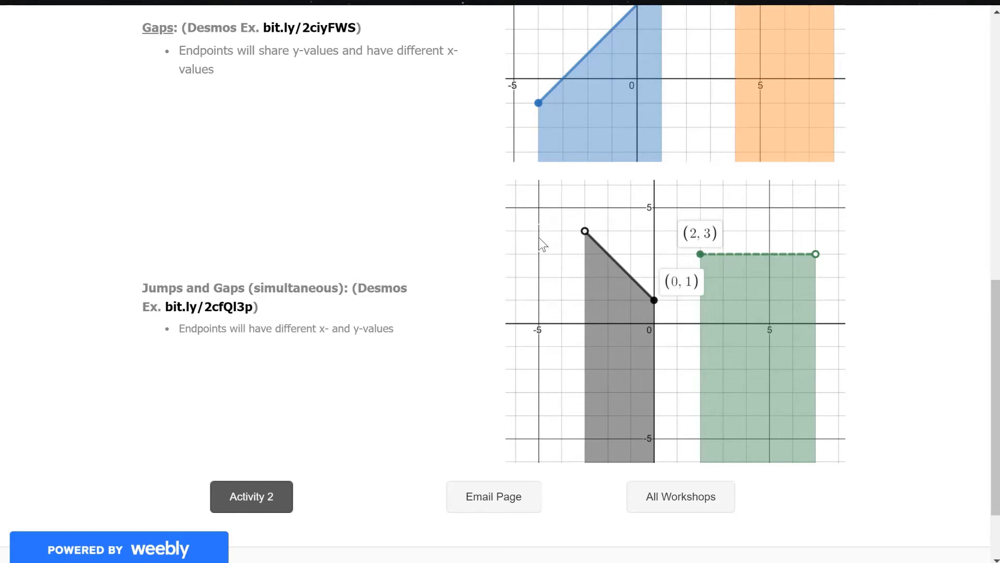
pyautogui.scroll(2, 541, 242)
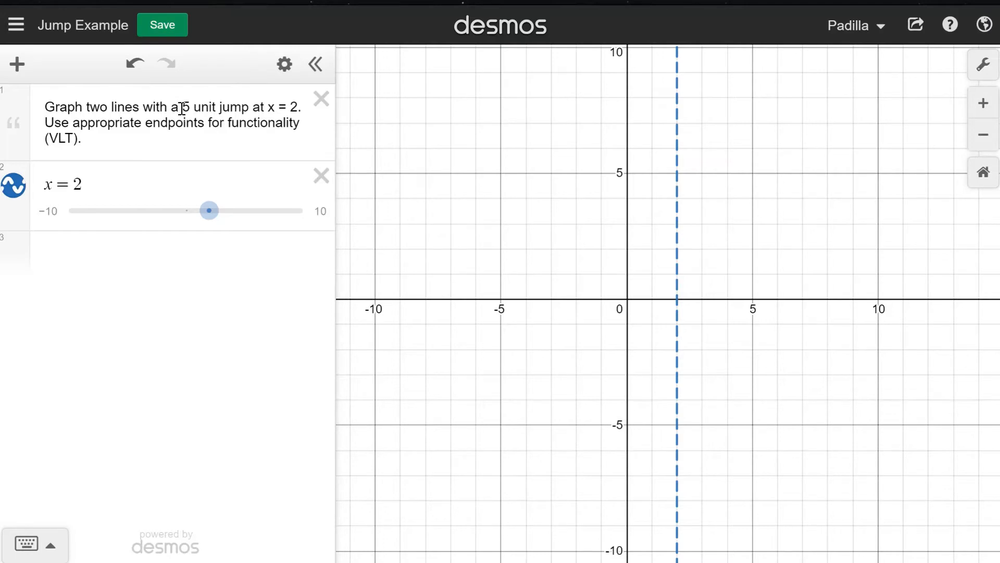
pyautogui.moveTo(182, 109); pyautogui.dragTo(247, 123)
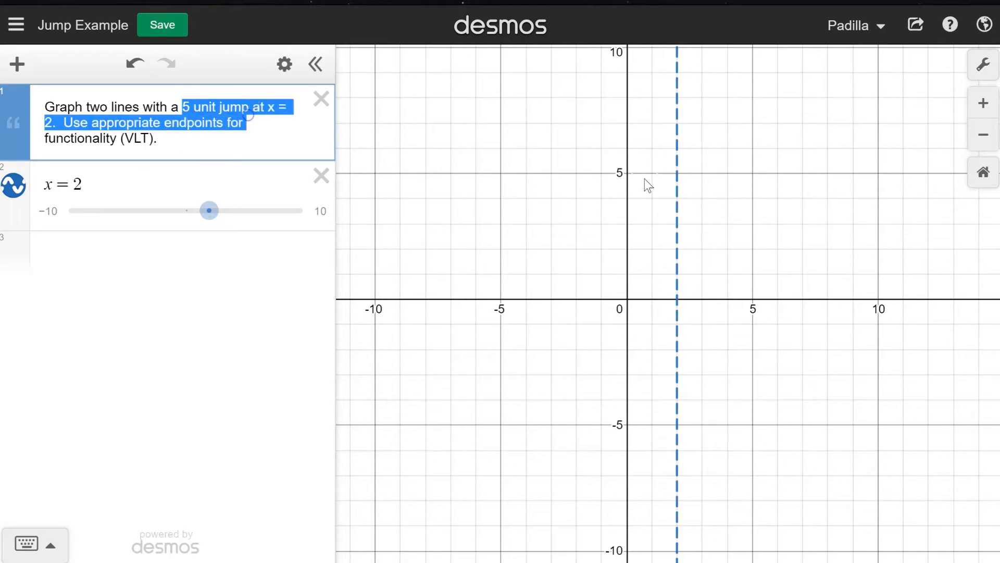
# Plot two points on the line x = 2, at (2, 0) and (2, 5)
pyautogui.click(145, 265)
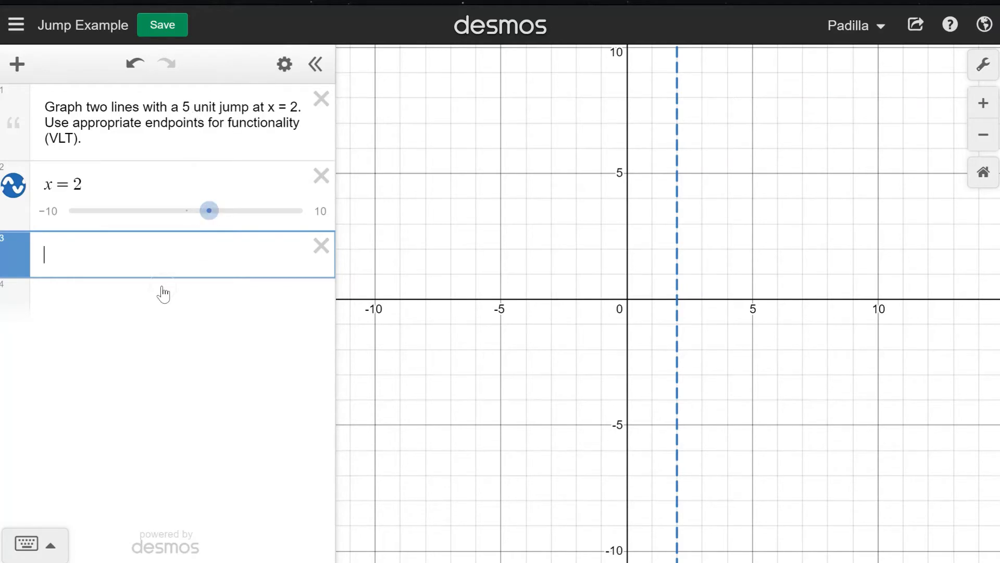
pyautogui.write('(')
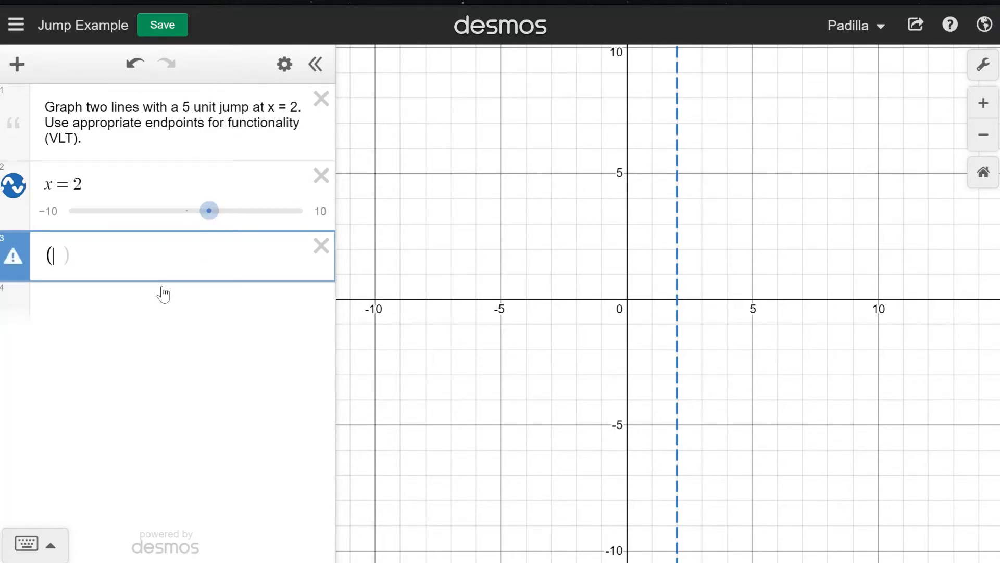
pyautogui.write('2,0')
pyautogui.press('Return')
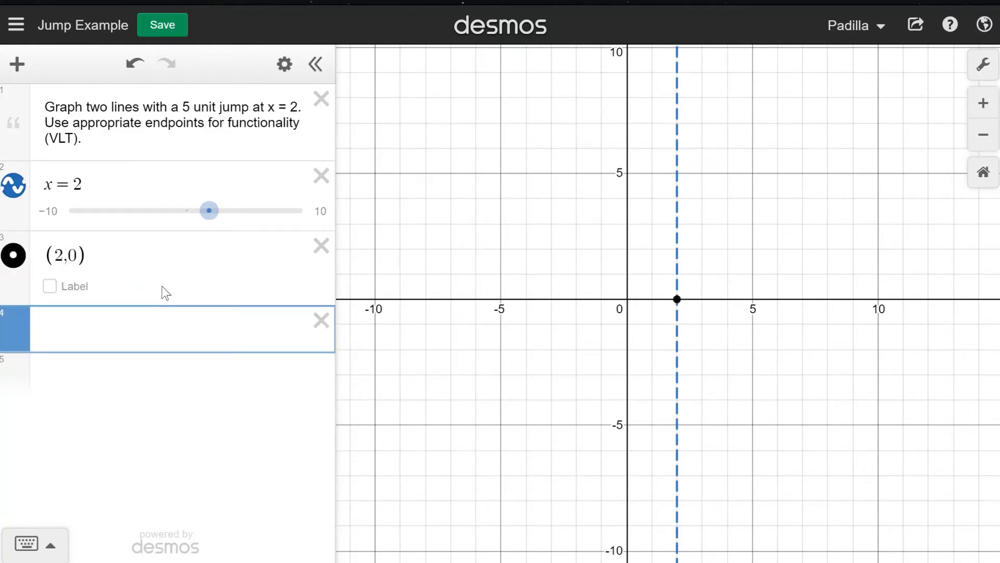
pyautogui.write('(2,5')
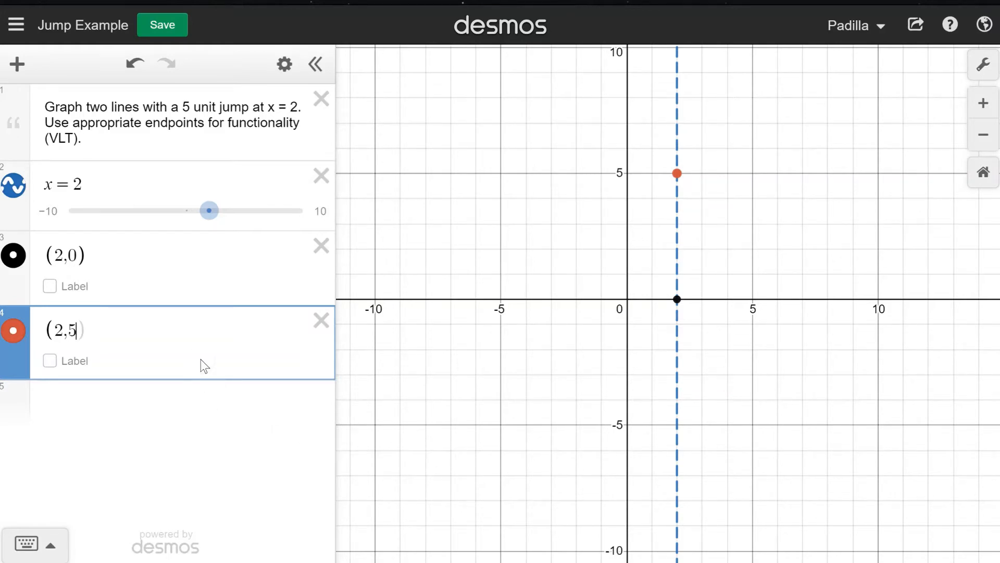
# Change the y-values of the two points so that they lie at (2, 2) and (2, 7)
pyautogui.click(76, 256)
pyautogui.press('BackSpace')
pyautogui.write('2')
pyautogui.doubleClick(72, 329)
pyautogui.write('7')
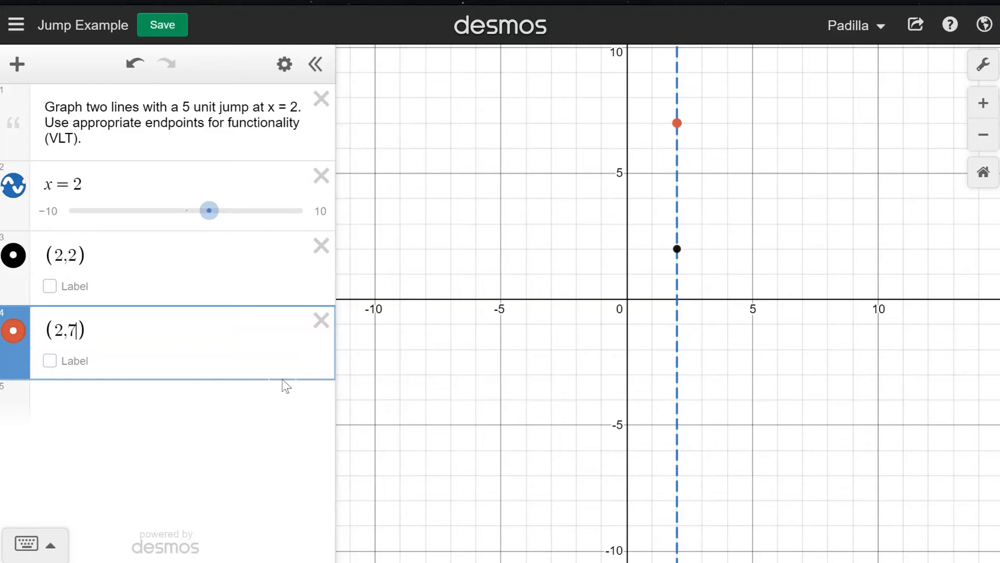
# Show the coordinate label of the point (2, 2) and plot another point at (−5, 3) directly after it in the list
pyautogui.click(143, 257)
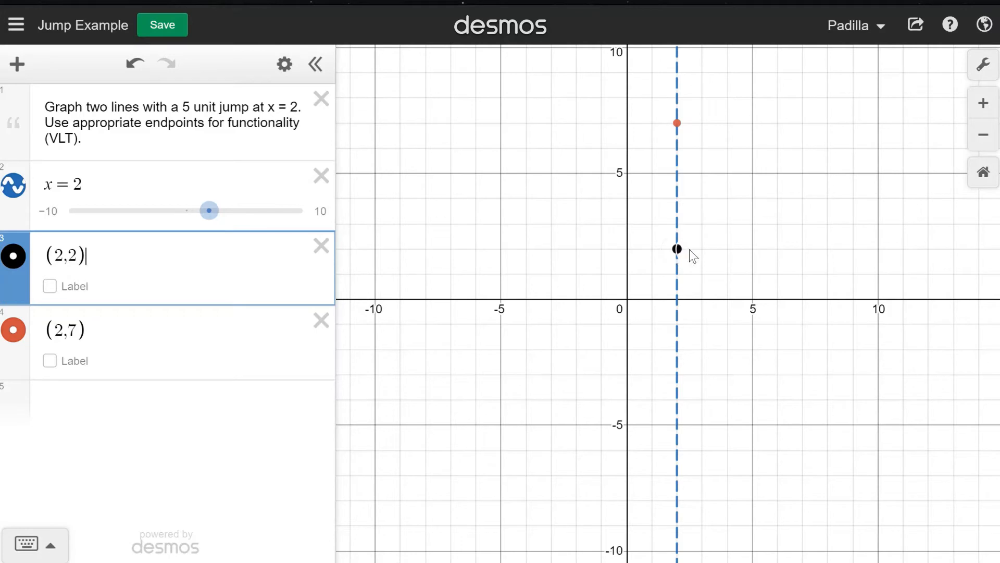
pyautogui.click(61, 286)
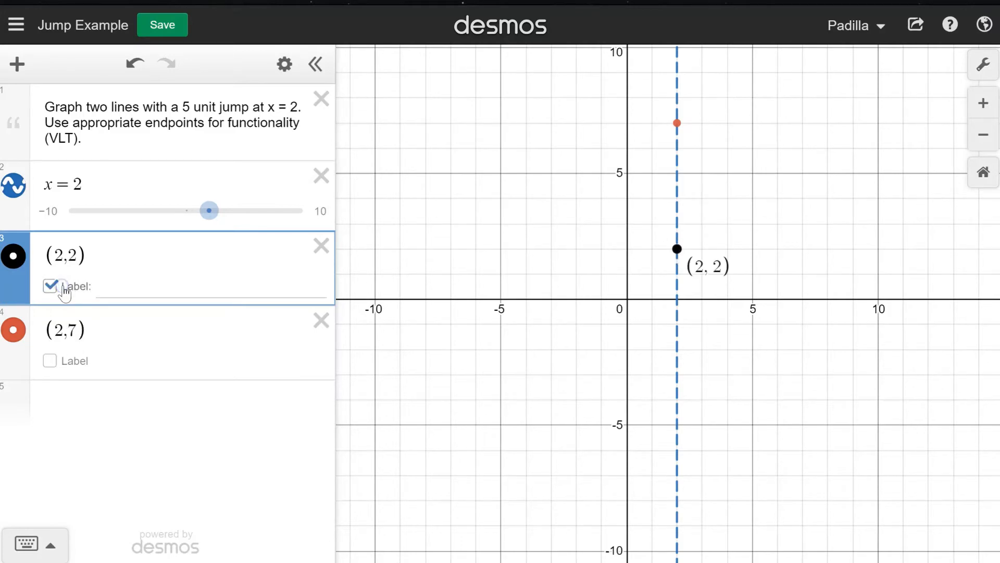
pyautogui.click(130, 255)
pyautogui.press('Return')
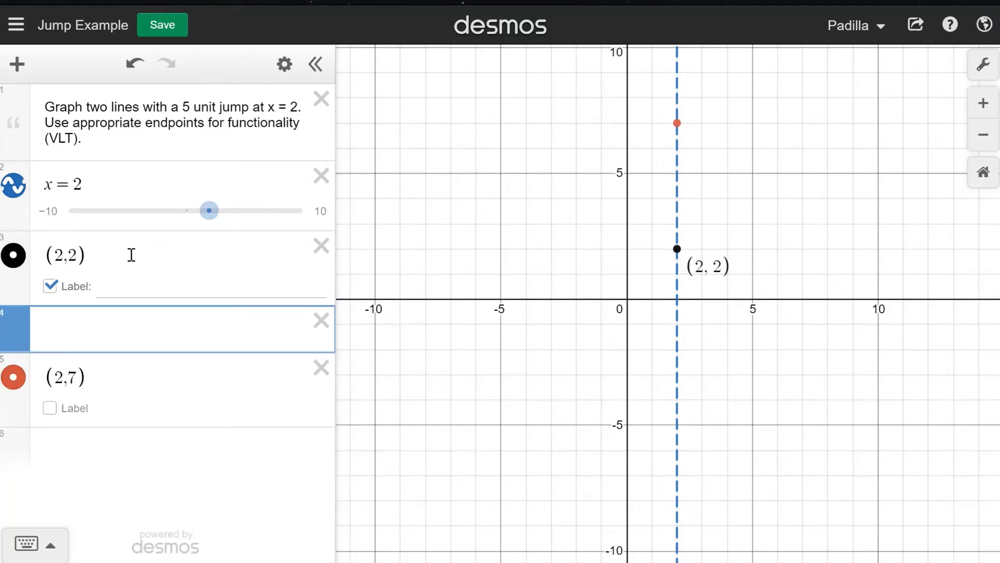
pyautogui.write('(')
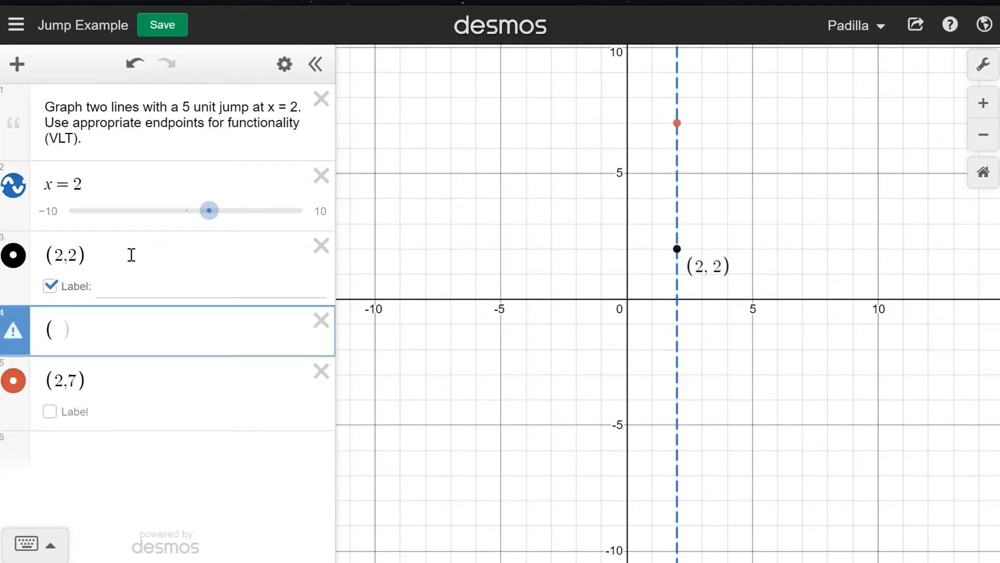
pyautogui.write('-5,')
pyautogui.write('3')
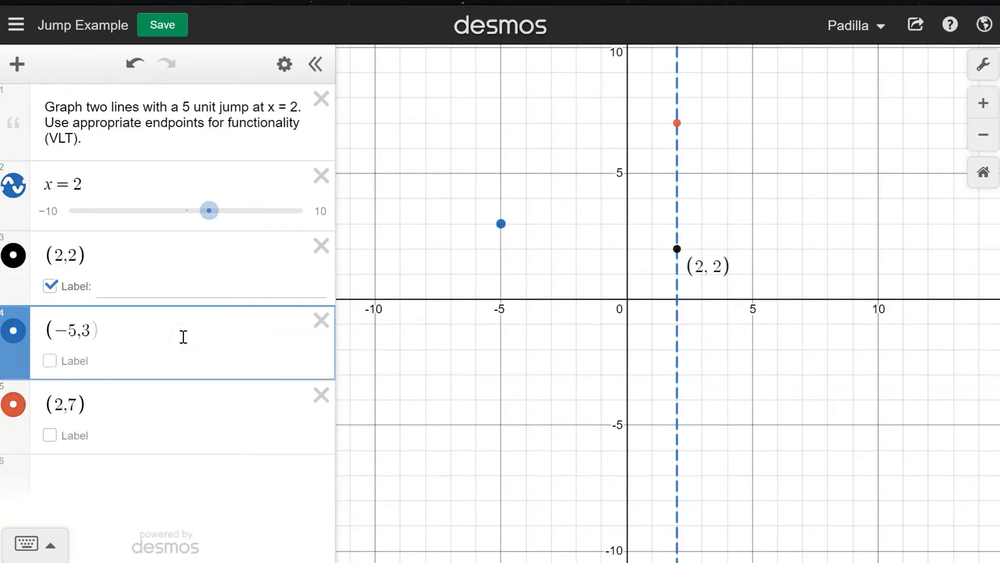
pyautogui.press('Return')
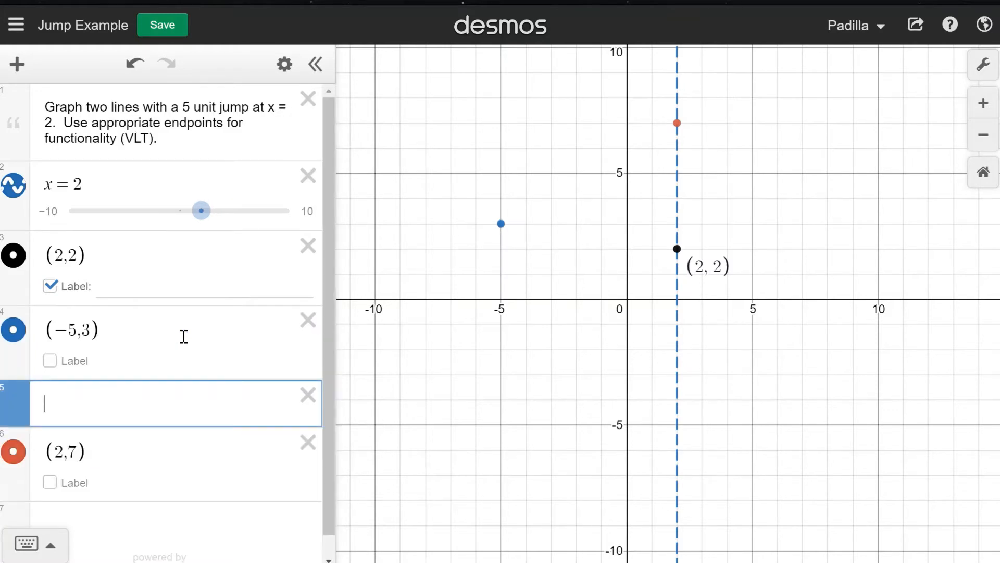
# Graph the line y = −1/7(x − 2) + 2 through the two lower points, and show the label of the point (−5, 3)
pyautogui.write('y=')
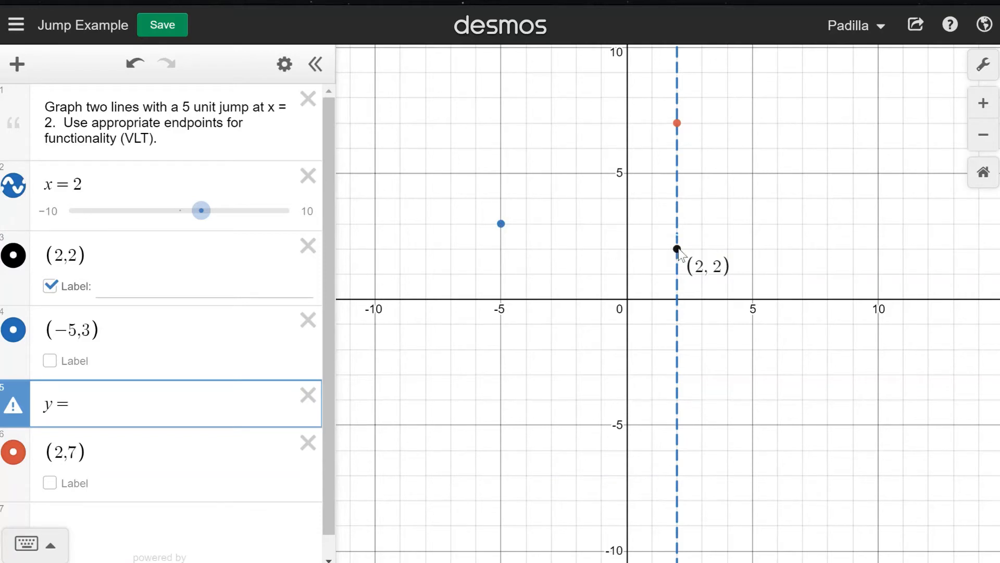
pyautogui.write('-')
pyautogui.click(50, 360)
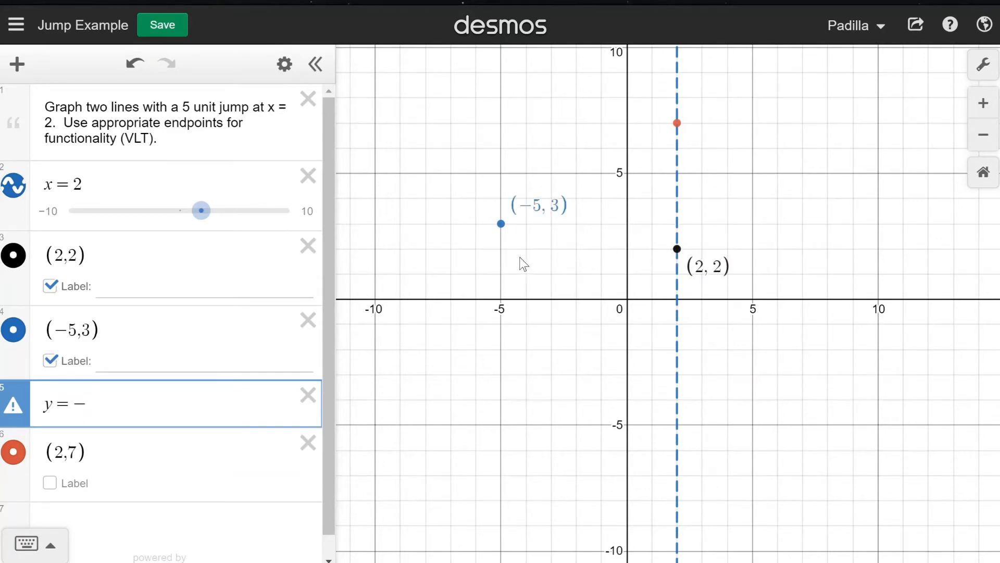
pyautogui.click(103, 404)
pyautogui.write('1/')
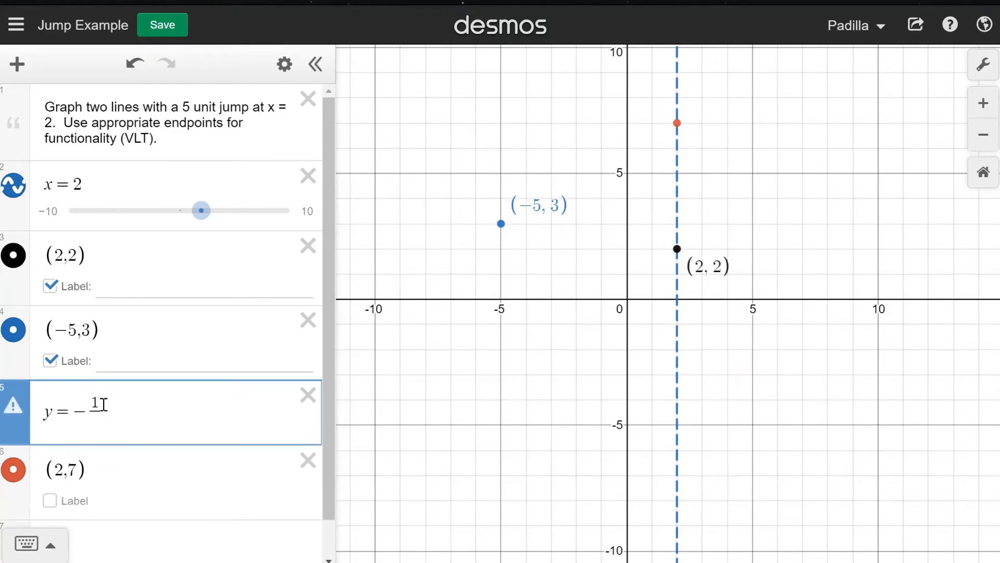
pyautogui.write('7')
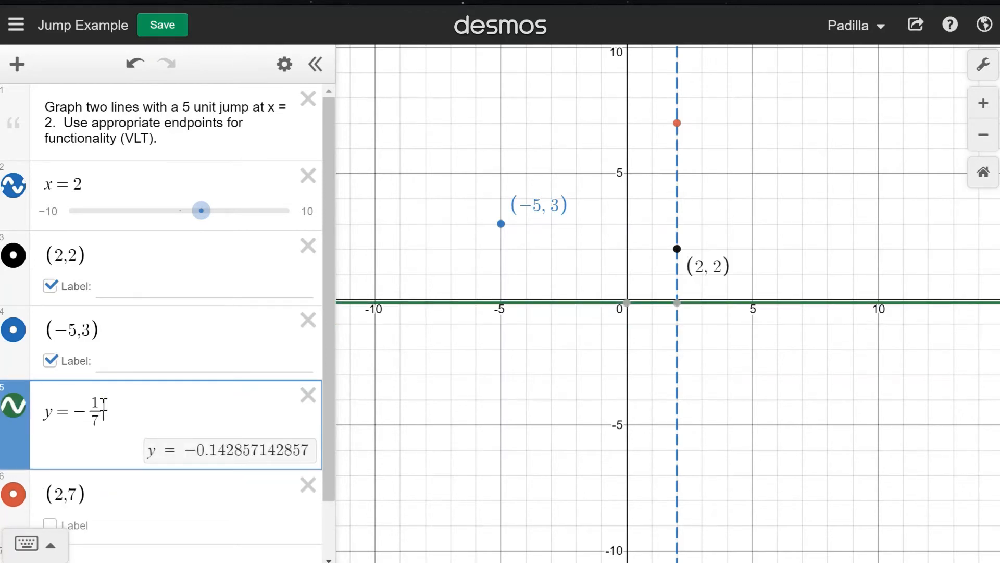
pyautogui.press('Right')
pyautogui.write('(')
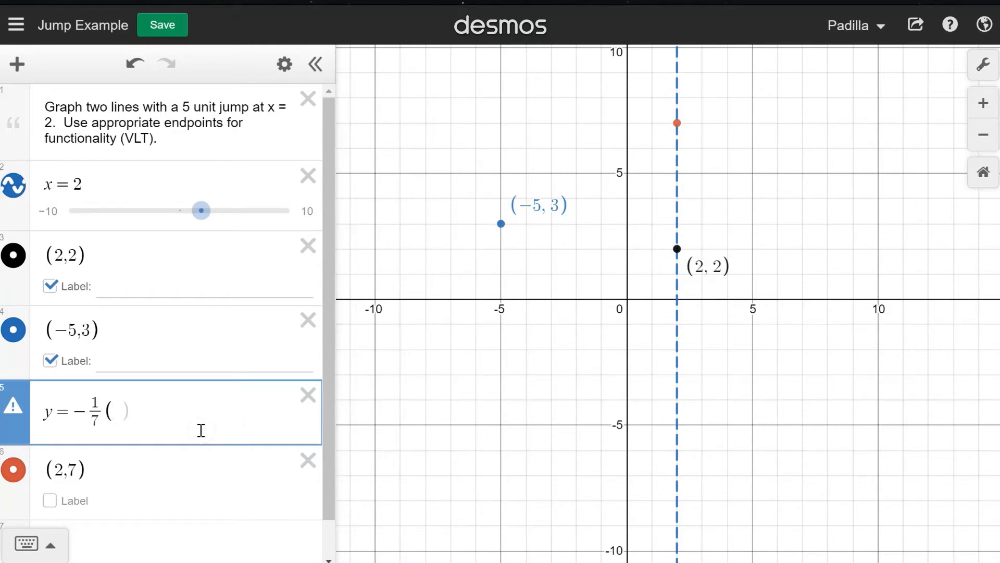
pyautogui.write('x-2')
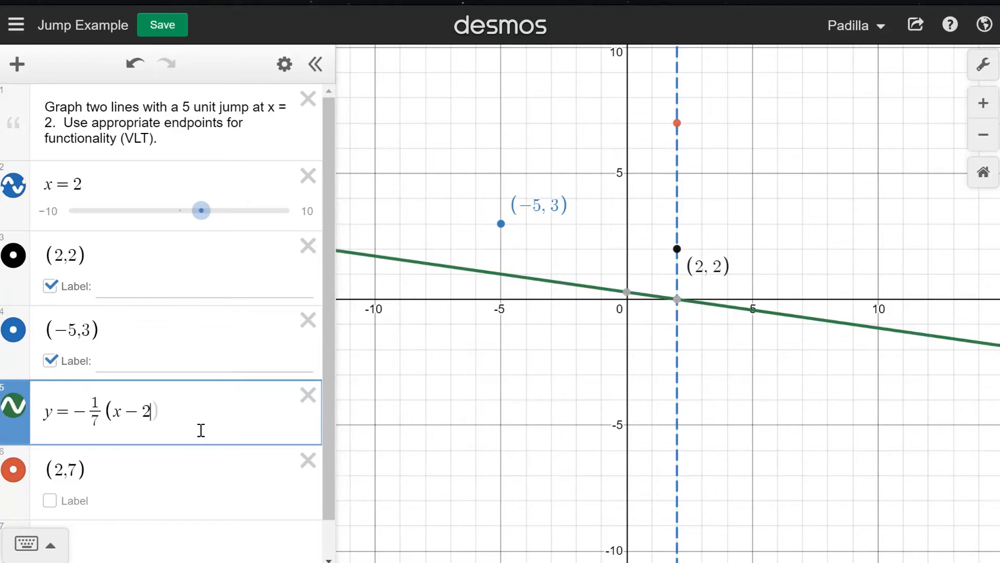
pyautogui.write(')+2')
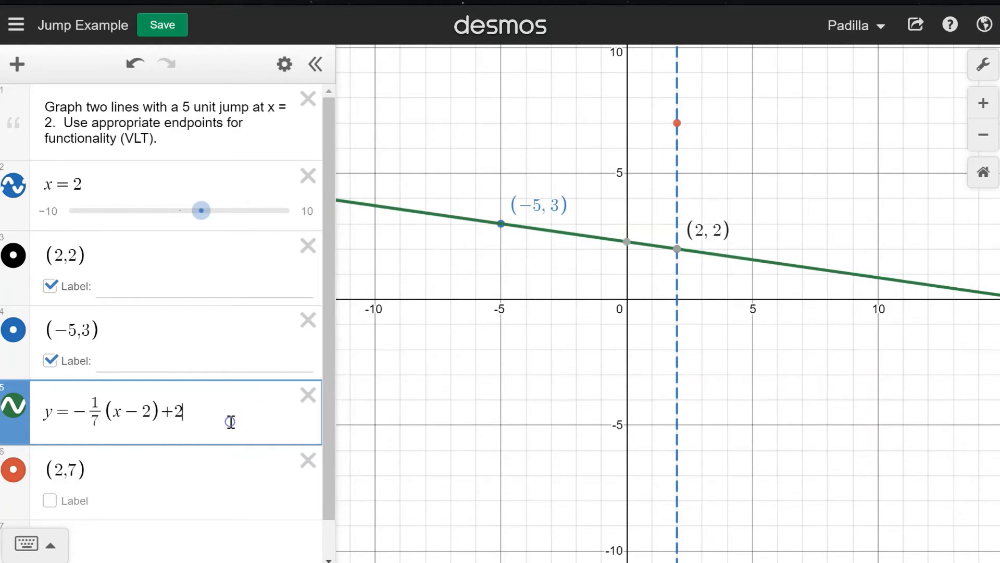
# Restrict the line to {−5 ≤ x ≤ 2} and change its equals sign to ≤ to shade the area below it
pyautogui.write('{-5')
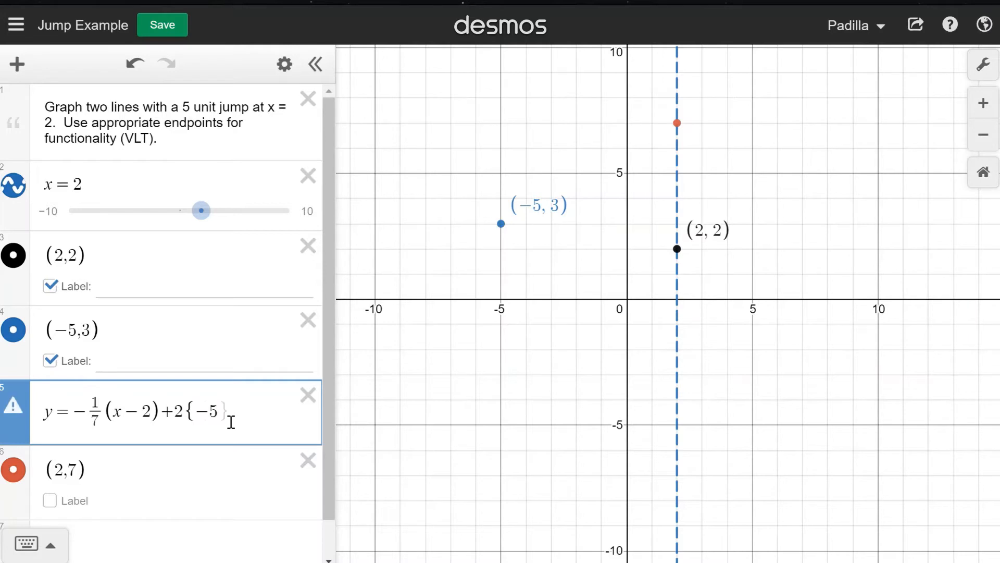
pyautogui.write('<')
pyautogui.write('x<=')
pyautogui.write('2')
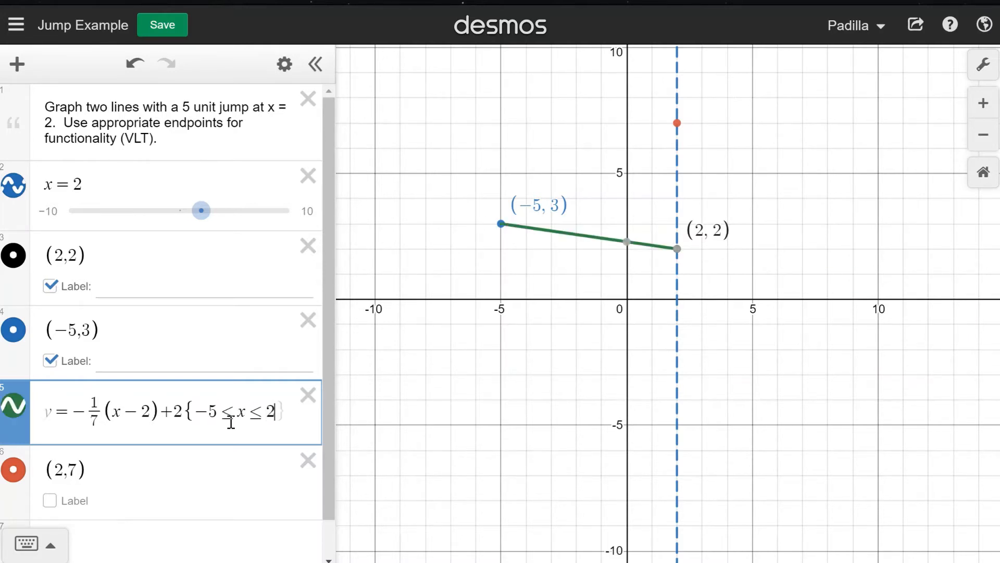
pyautogui.click(69, 417)
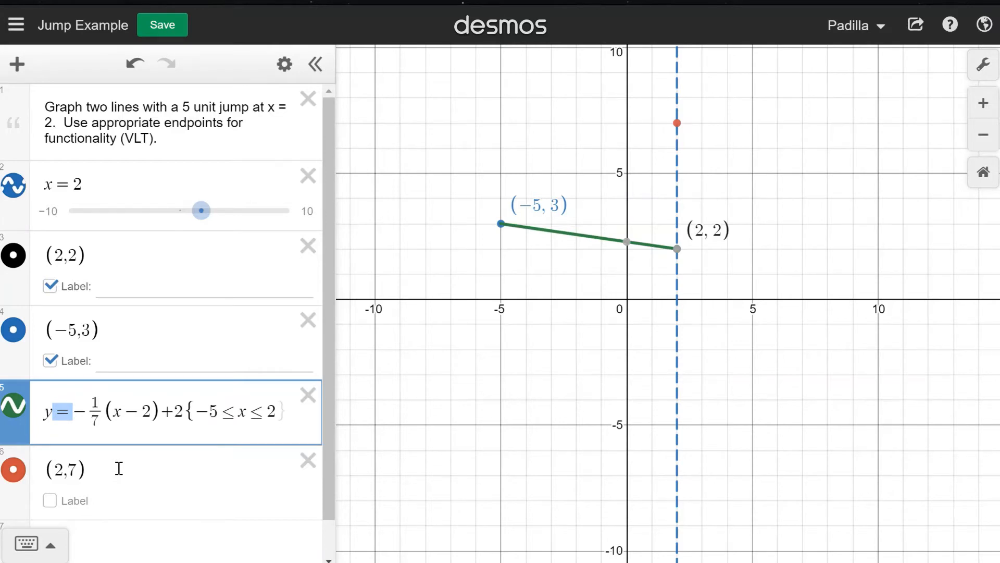
pyautogui.write('<')
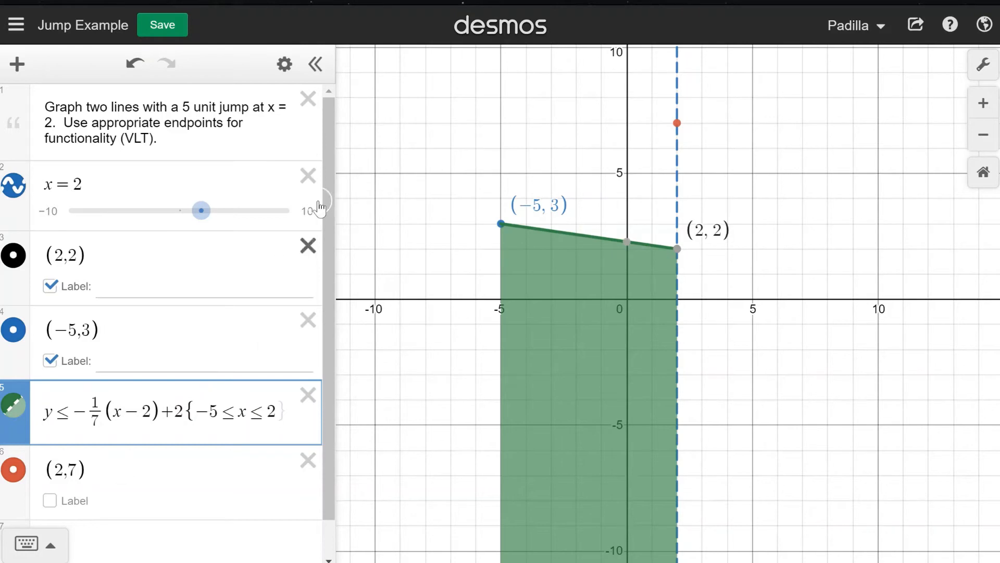
pyautogui.click(409, 232)
# Hide the labels of the points (2, 2) and (−5, 3), and show the label of the point (2, 7)
pyautogui.moveTo(554, 154); pyautogui.dragTo(480, 232)
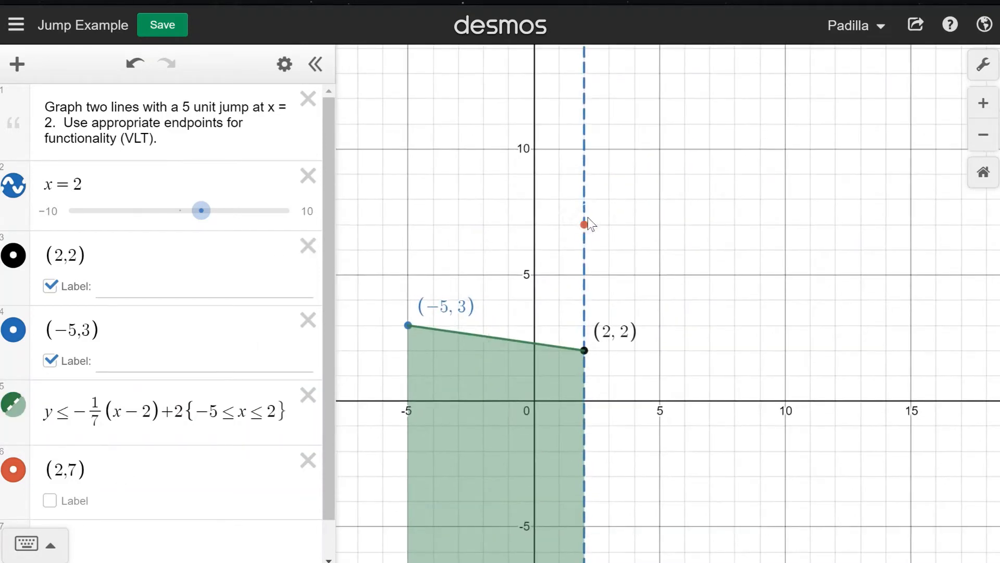
pyautogui.click(50, 360)
pyautogui.click(52, 287)
pyautogui.click(52, 501)
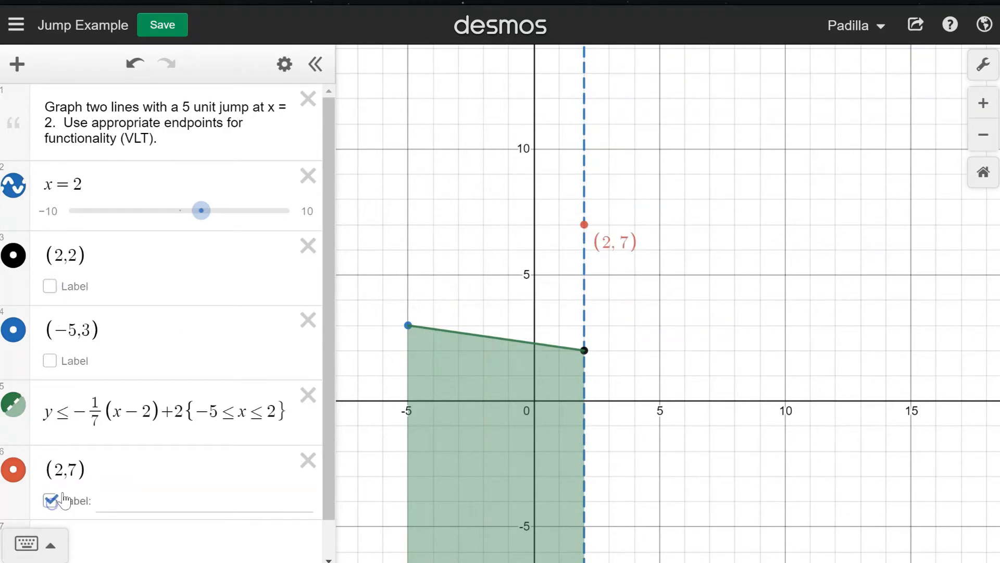
# Plot a labelled point at (6, 11) and graph the inequality y ≤ (x − 2) + 7 {2 ≤ x ≤ 6}
pyautogui.click(194, 477)
pyautogui.press('Return')
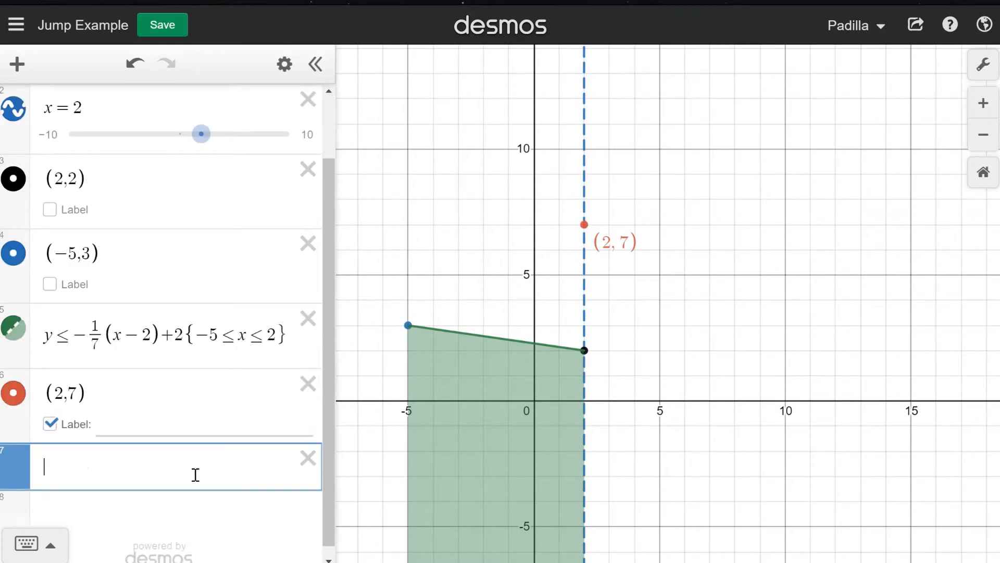
pyautogui.write('(')
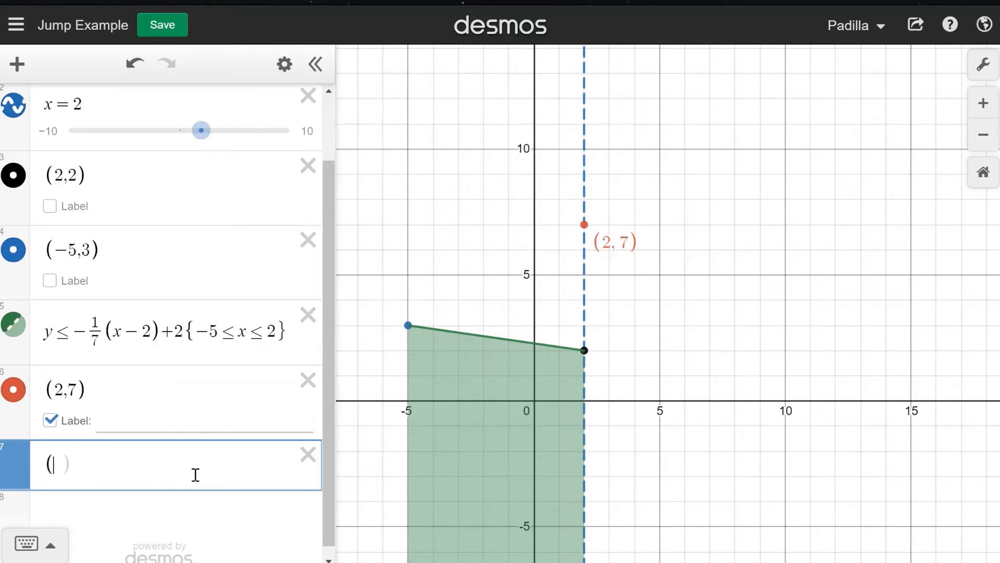
pyautogui.write('6,11')
pyautogui.click(82, 479)
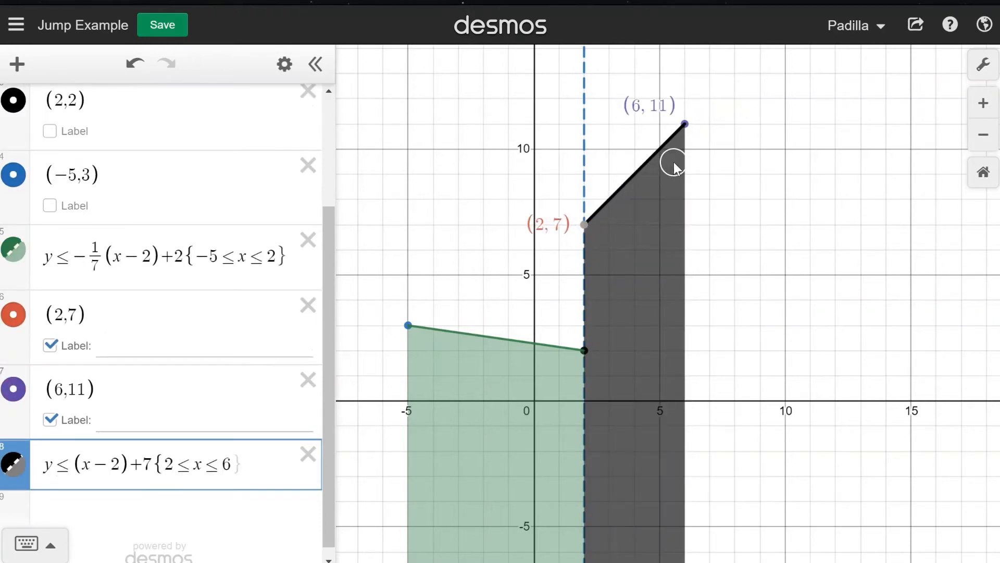
pyautogui.click(718, 170)
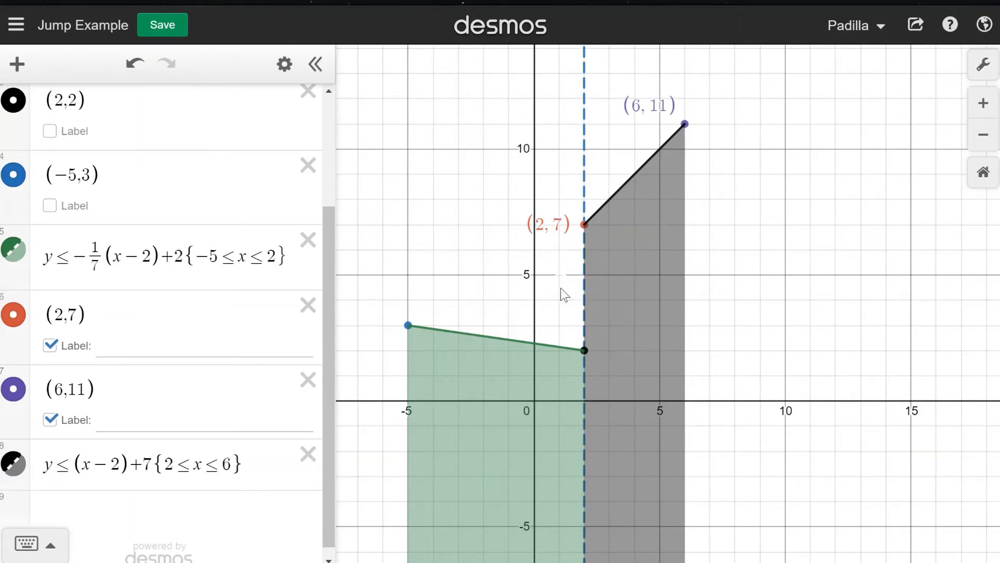
# Trace both boundary lines to their endpoints on x = 2 to check the graph against the vertical line test
pyautogui.moveTo(506, 340); pyautogui.dragTo(595, 355)
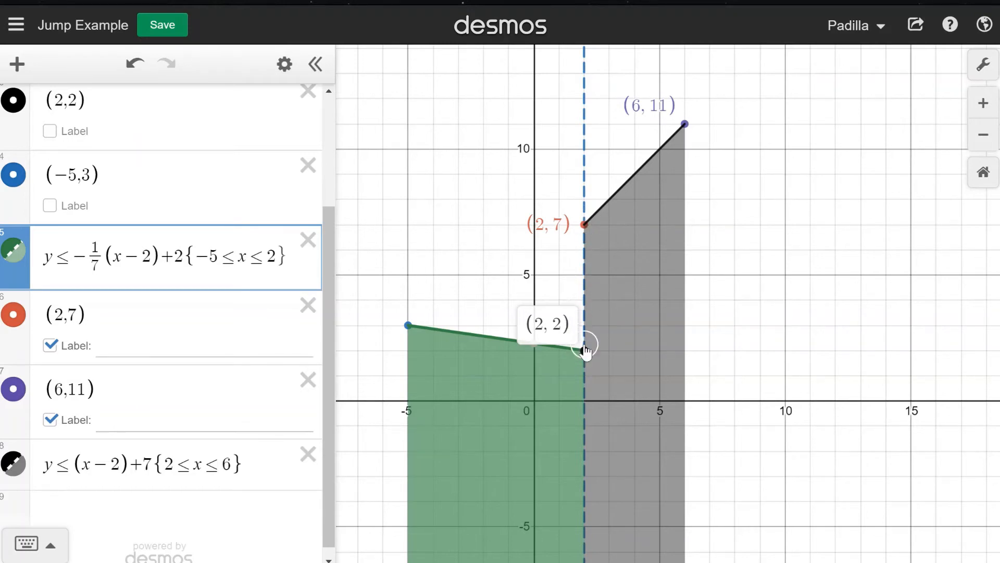
pyautogui.click(583, 347)
pyautogui.moveTo(634, 177)
pyautogui.mouseDown()
pyautogui.moveTo(589, 249)
pyautogui.moveTo(565, 264)
pyautogui.mouseUp()
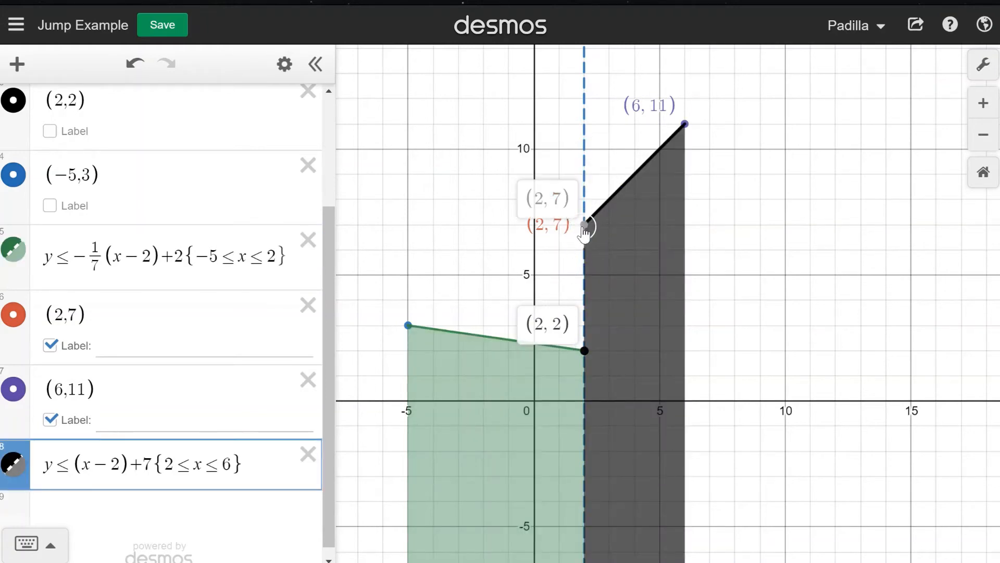
pyautogui.click(593, 217)
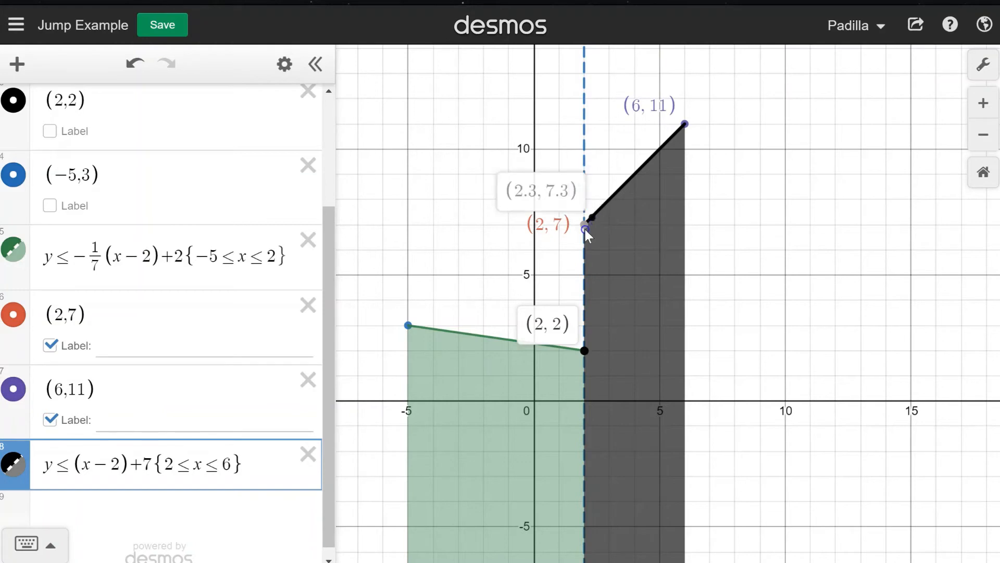
pyautogui.moveTo(586, 227)
pyautogui.mouseDown()
pyautogui.moveTo(653, 153)
pyautogui.moveTo(583, 255)
pyautogui.moveTo(630, 175)
pyautogui.moveTo(556, 266)
pyautogui.mouseUp()
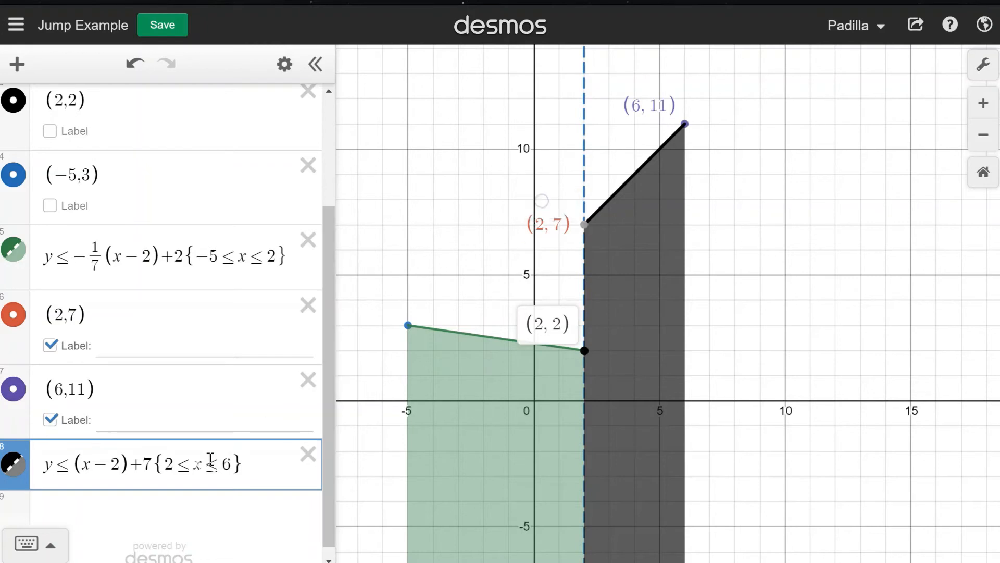
# Change the restriction on y ≤ (x − 2) + 7 to {2 < x ≤ 6} so it excludes x = 2
pyautogui.click(193, 468)
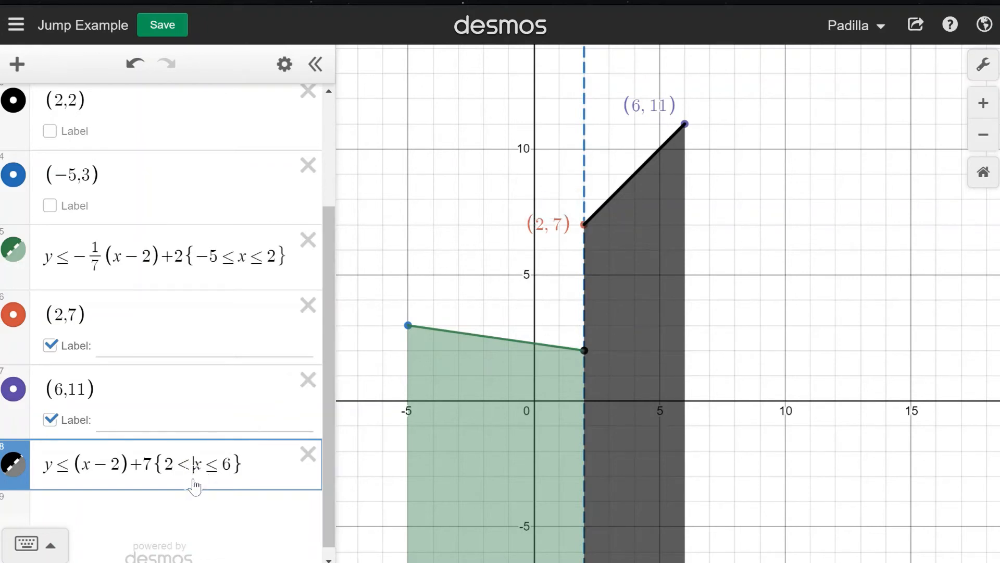
pyautogui.moveTo(629, 177); pyautogui.dragTo(543, 270)
pyautogui.click(543, 270)
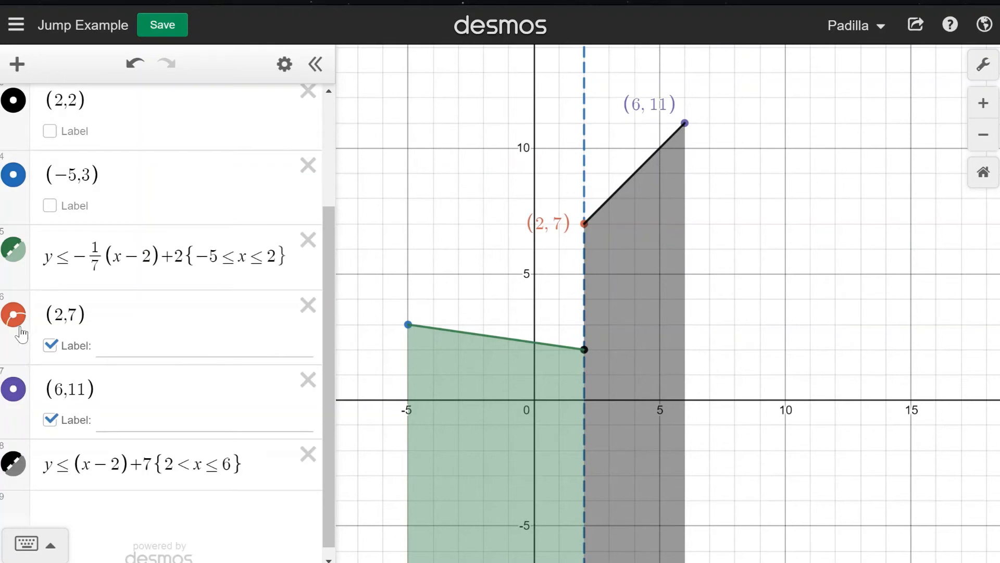
# Make the point (2, 7) an open circle and colour it black
pyautogui.click(285, 64)
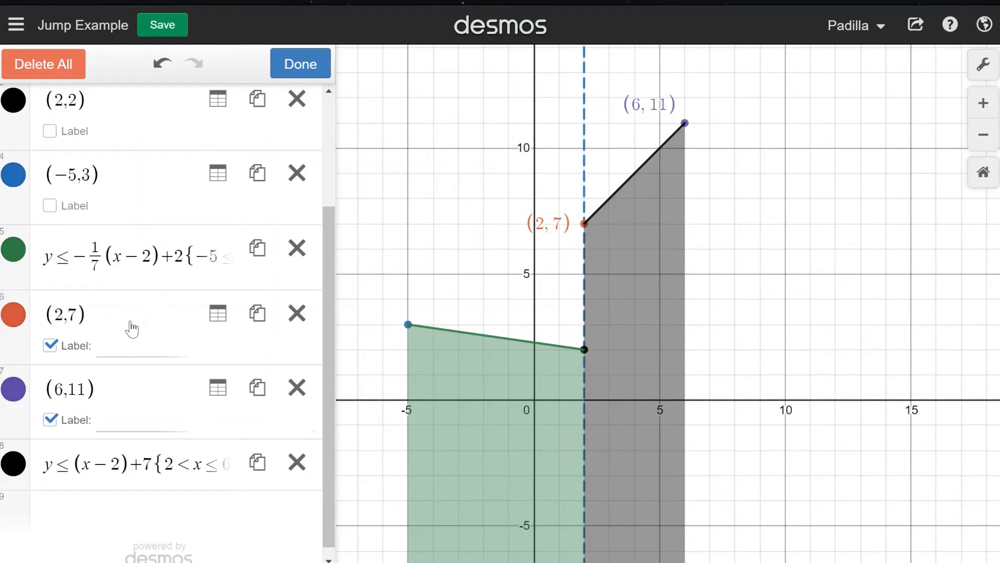
pyautogui.click(18, 323)
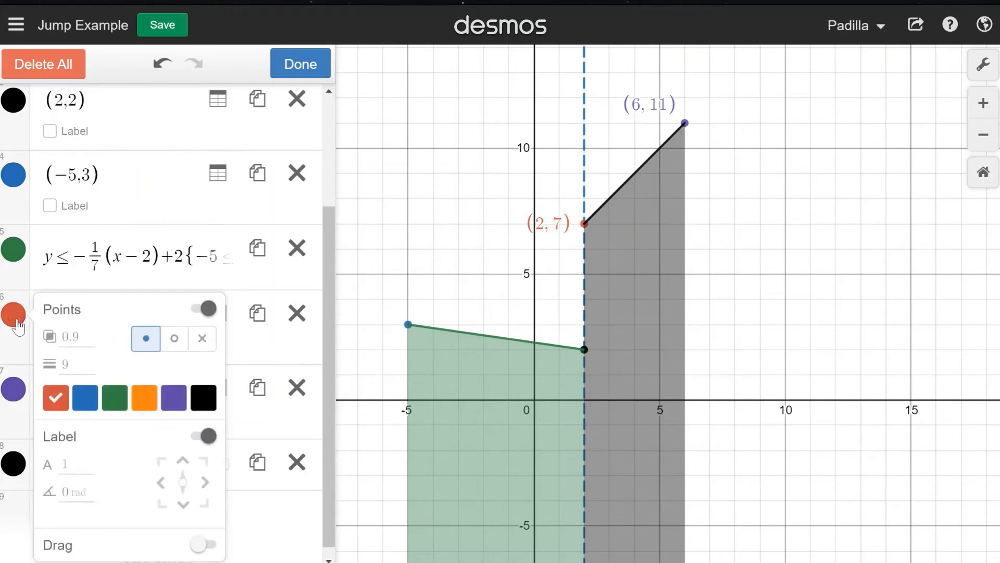
pyautogui.click(174, 339)
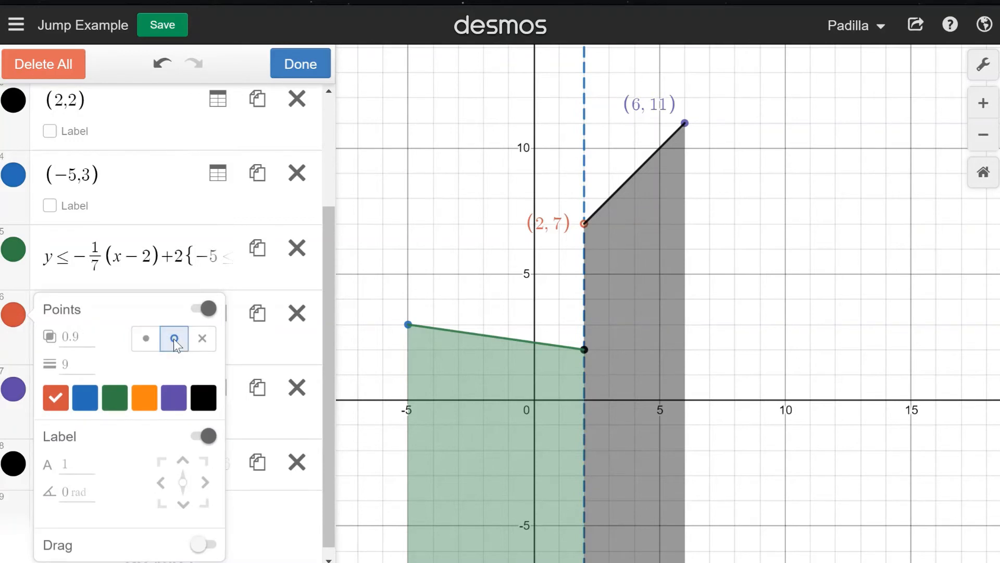
pyautogui.click(207, 400)
# Recolour the point (6, 11) black and the point (−5, 3) green to match their segments
pyautogui.click(13, 388)
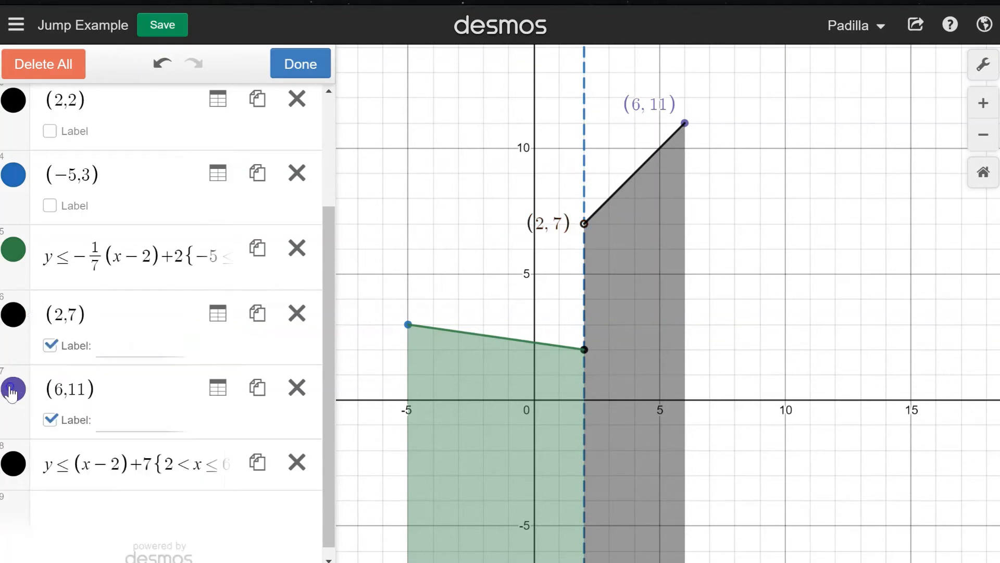
pyautogui.click(191, 399)
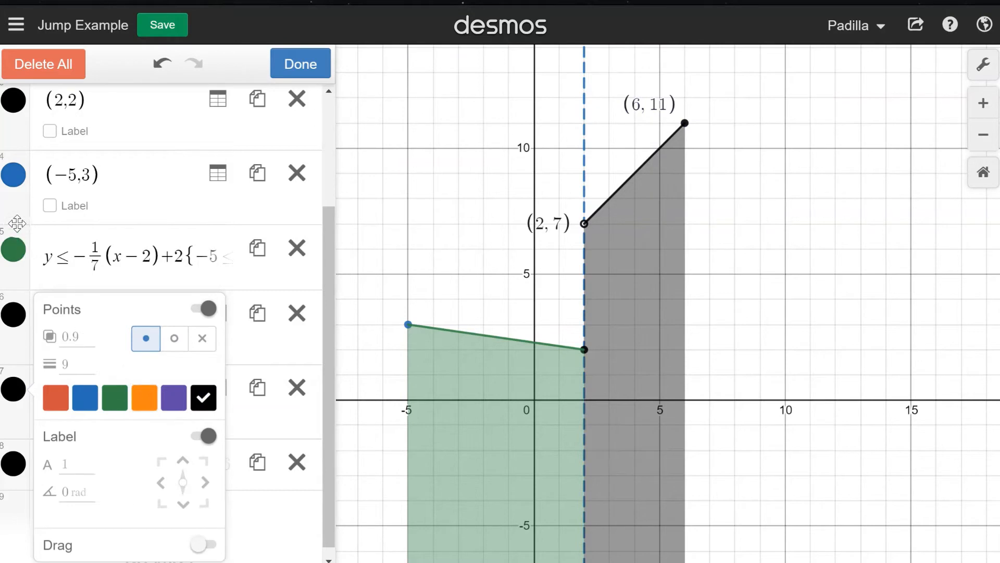
pyautogui.click(12, 174)
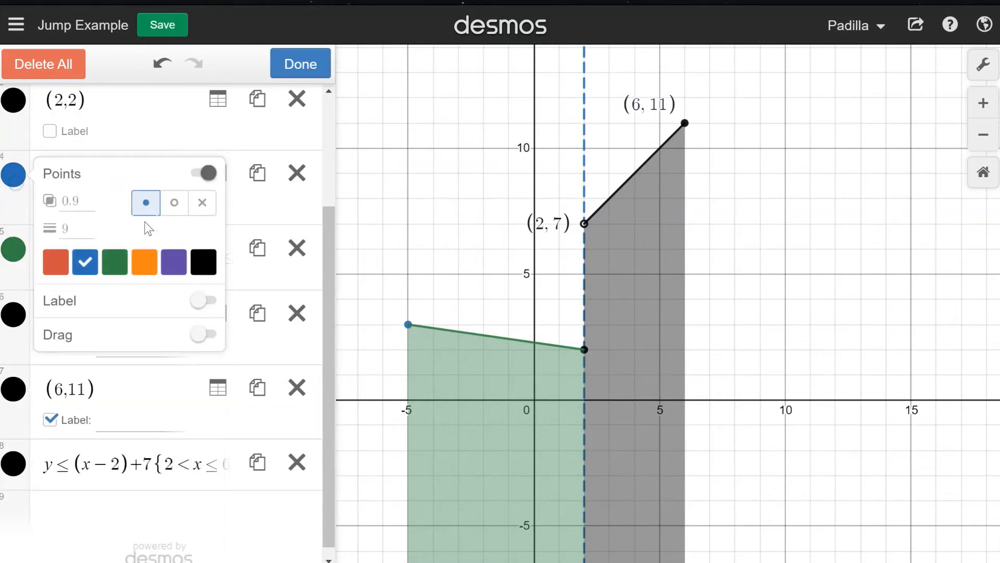
pyautogui.click(114, 262)
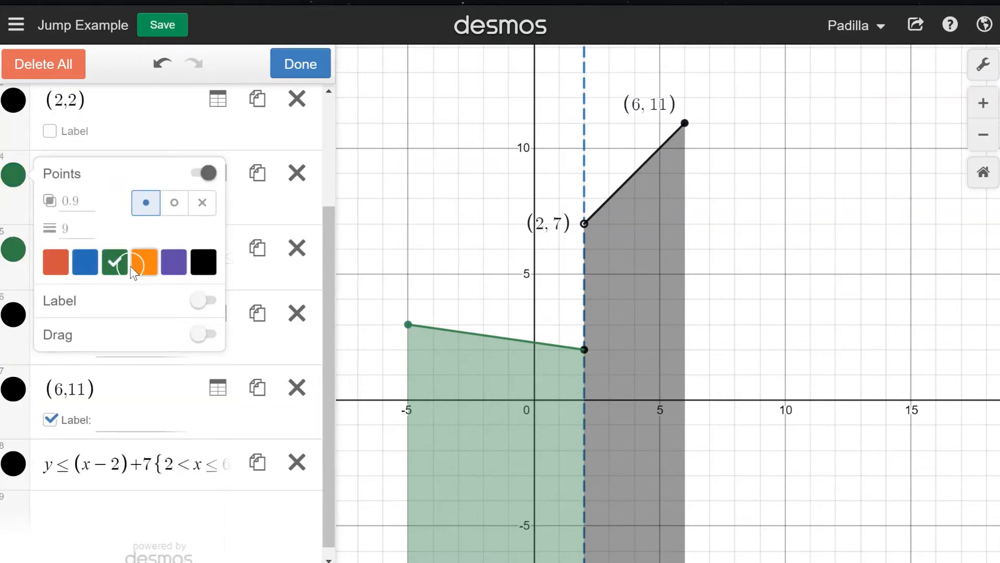
# Review the finished jump graph from the green segment across x = 2 to the point (6, 11)
pyautogui.click(523, 336)
pyautogui.moveTo(523, 336)
pyautogui.mouseDown()
pyautogui.moveTo(378, 336)
pyautogui.moveTo(629, 374)
pyautogui.moveTo(632, 179)
pyautogui.moveTo(589, 230)
pyautogui.moveTo(602, 198)
pyautogui.moveTo(730, 72)
pyautogui.moveTo(552, 290)
pyautogui.moveTo(682, 117)
pyautogui.moveTo(547, 266)
pyautogui.moveTo(672, 117)
pyautogui.mouseUp()
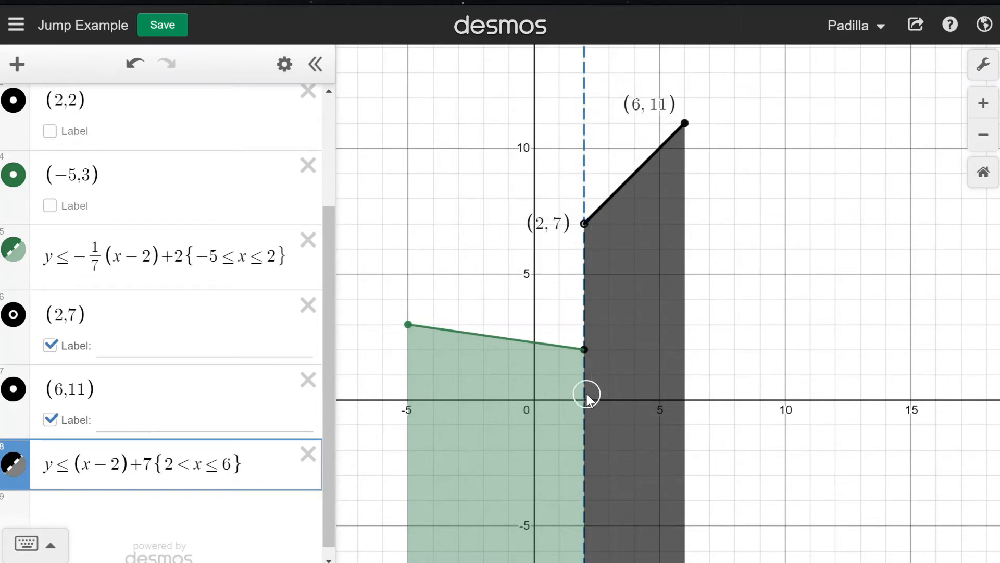
pyautogui.scroll(2, 227, 312)
pyautogui.scroll(1, 227, 315)
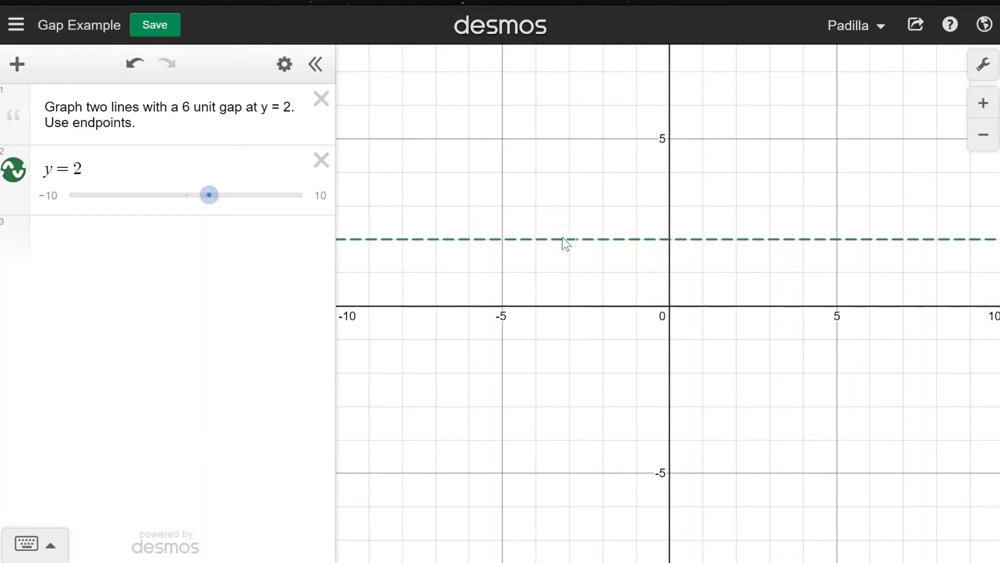
# In the Gap Example graph, plot the point (−5, 2) on the dashed line y = 2
pyautogui.moveTo(183, 106); pyautogui.dragTo(290, 110)
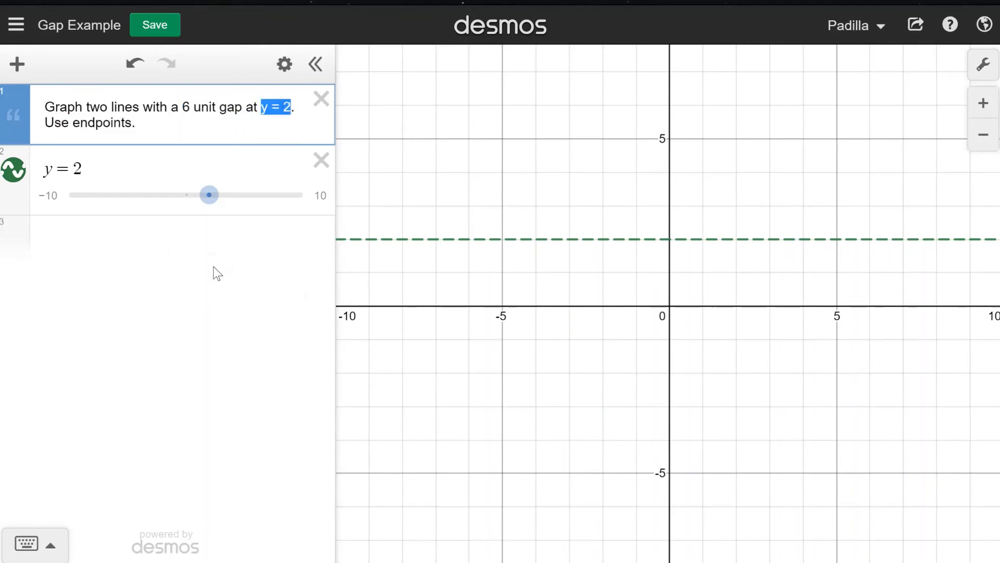
pyautogui.click(167, 248)
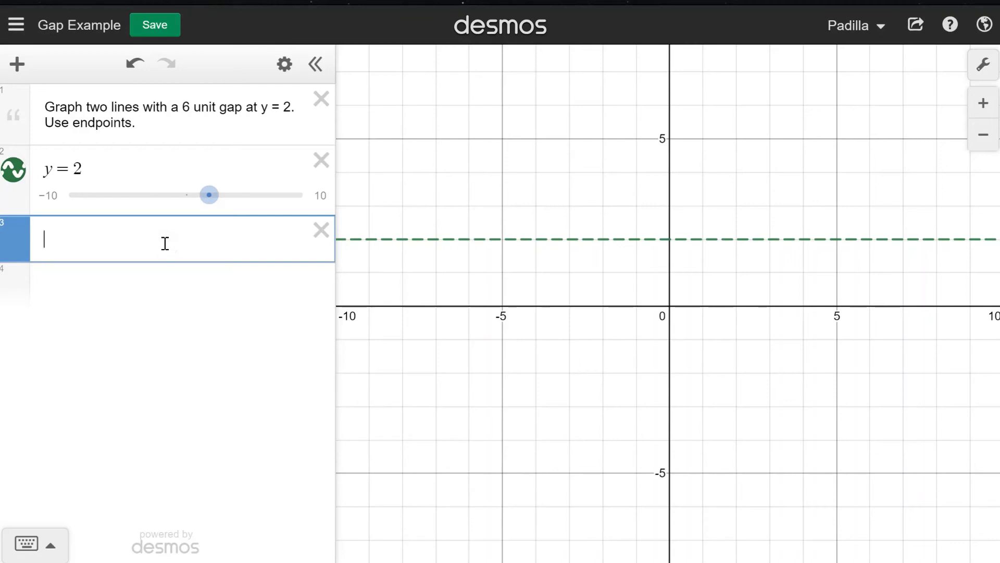
pyautogui.write('(')
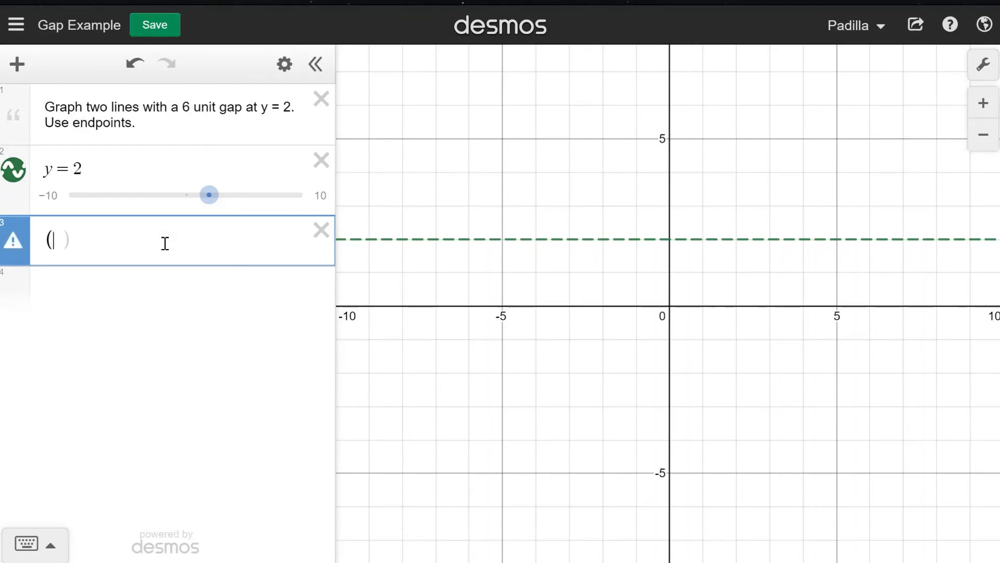
pyautogui.write('-5,2')
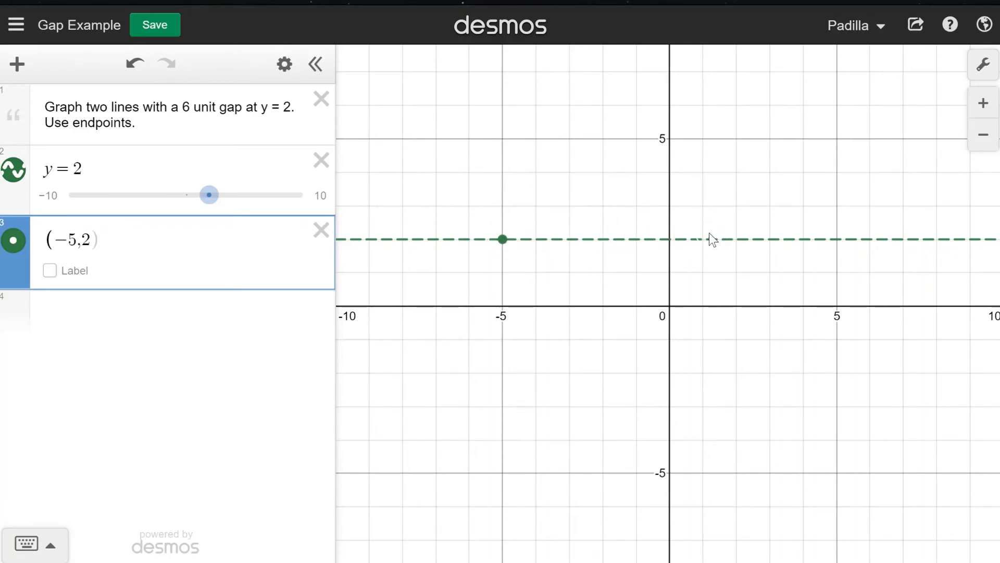
# Plot the point (1, 2) and show the labels of both (−5, 2) and (1, 2)
pyautogui.click(203, 336)
pyautogui.write('(')
pyautogui.press('BackSpace')
pyautogui.write('(1,2')
pyautogui.click(50, 270)
pyautogui.click(51, 345)
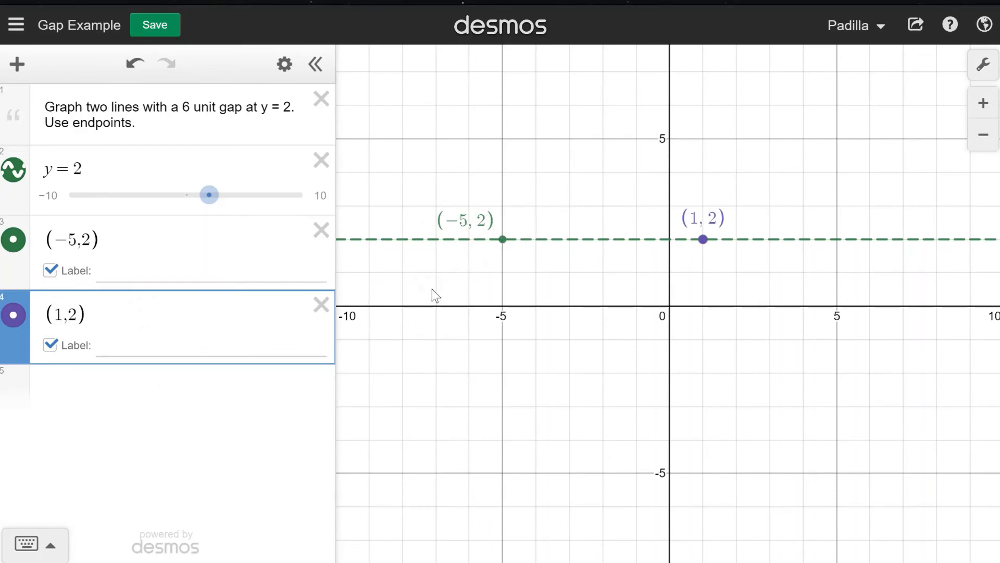
# Insert a labelled point at (−9, 2) directly after the (−5, 2) expression
pyautogui.moveTo(458, 315); pyautogui.dragTo(505, 298)
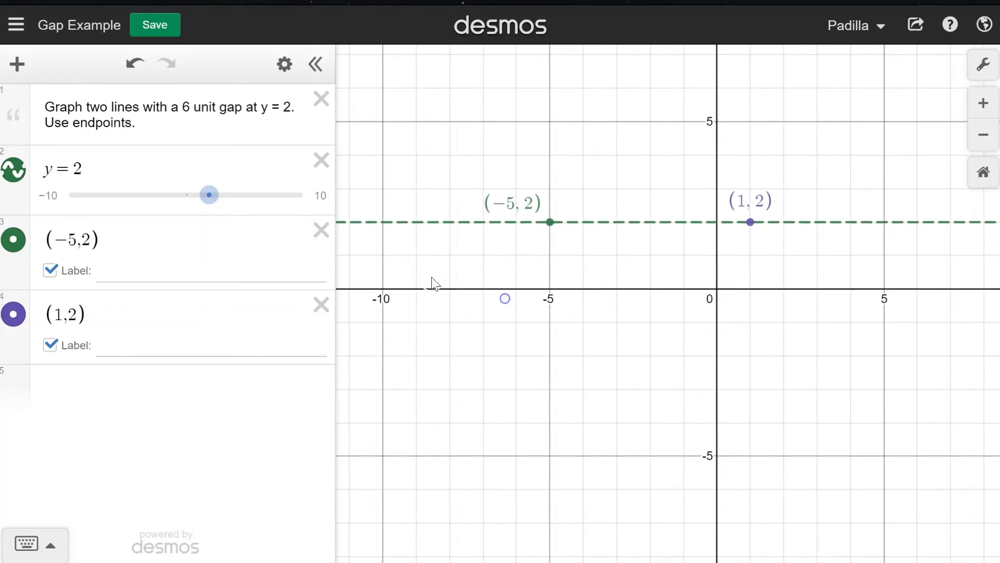
pyautogui.click(130, 244)
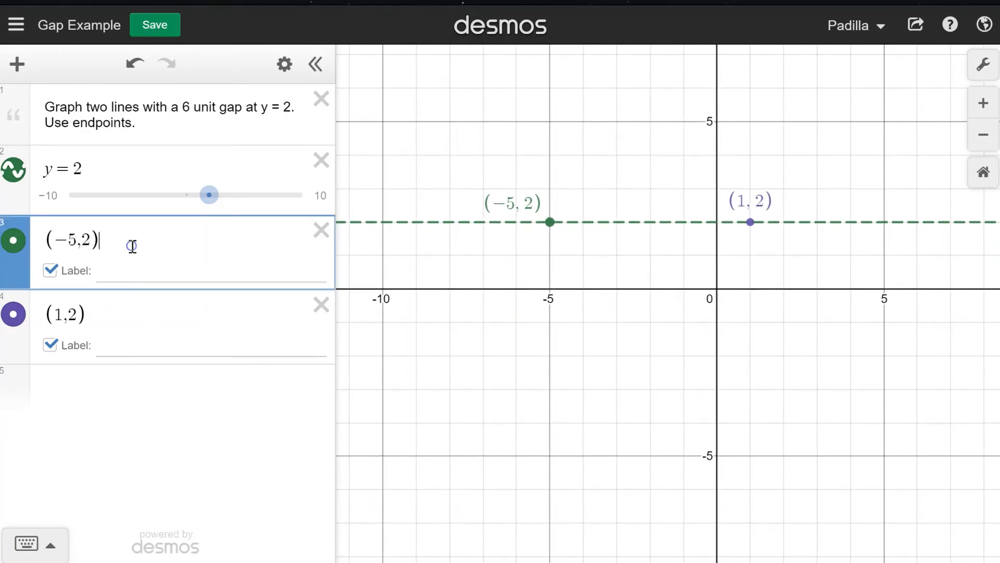
pyautogui.press('Return')
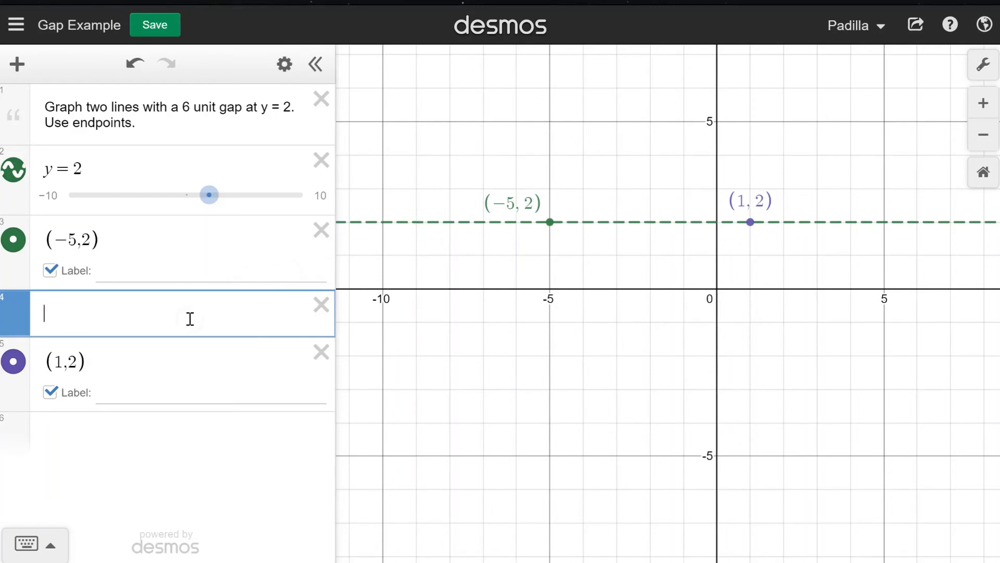
pyautogui.write('(')
pyautogui.write('-9,2')
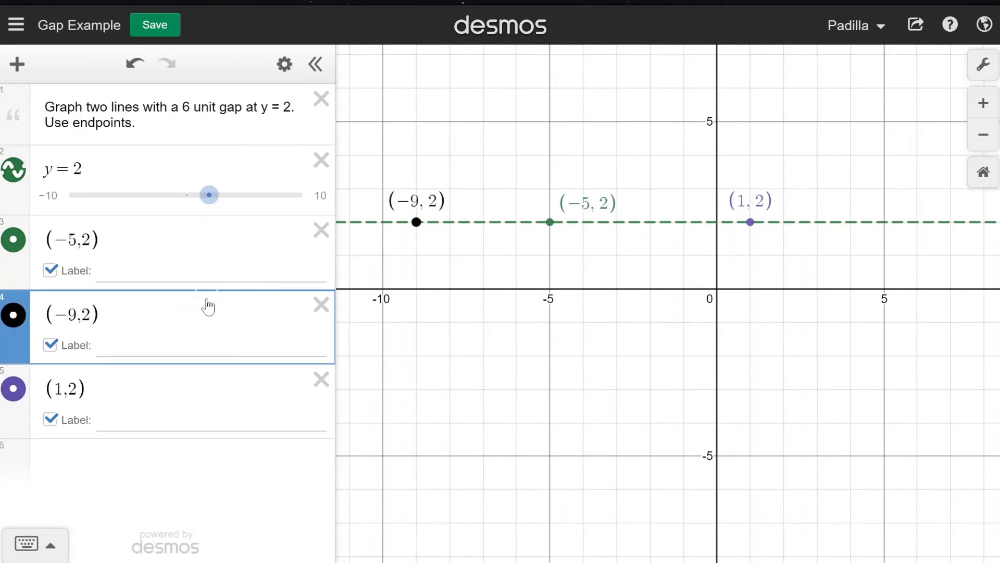
# Graph the inequality y ≤ 2 {−9 ≤ x ≤ −5} in a new expression after the point (−9, 2)
pyautogui.press('Return')
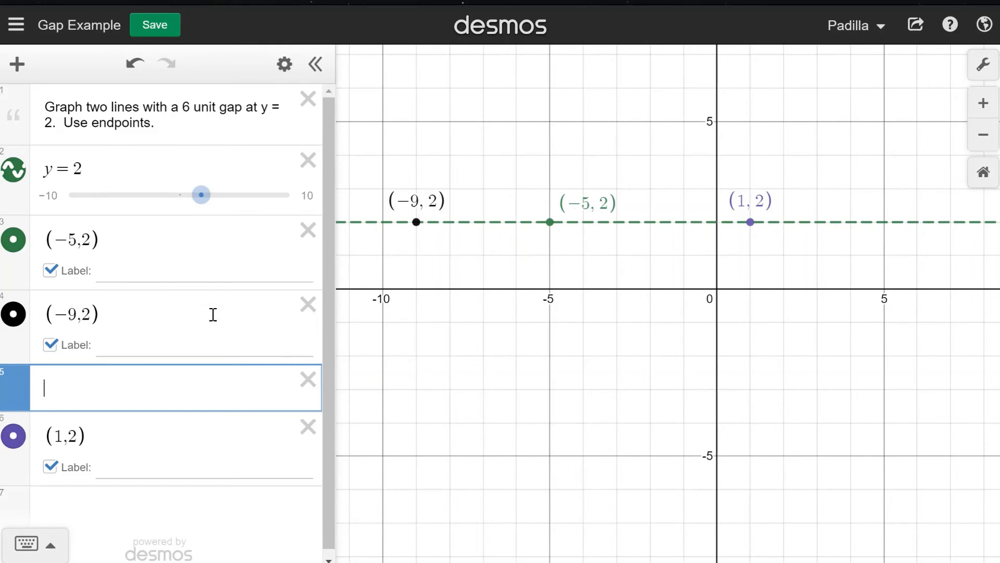
pyautogui.write('y=')
pyautogui.press('BackSpace')
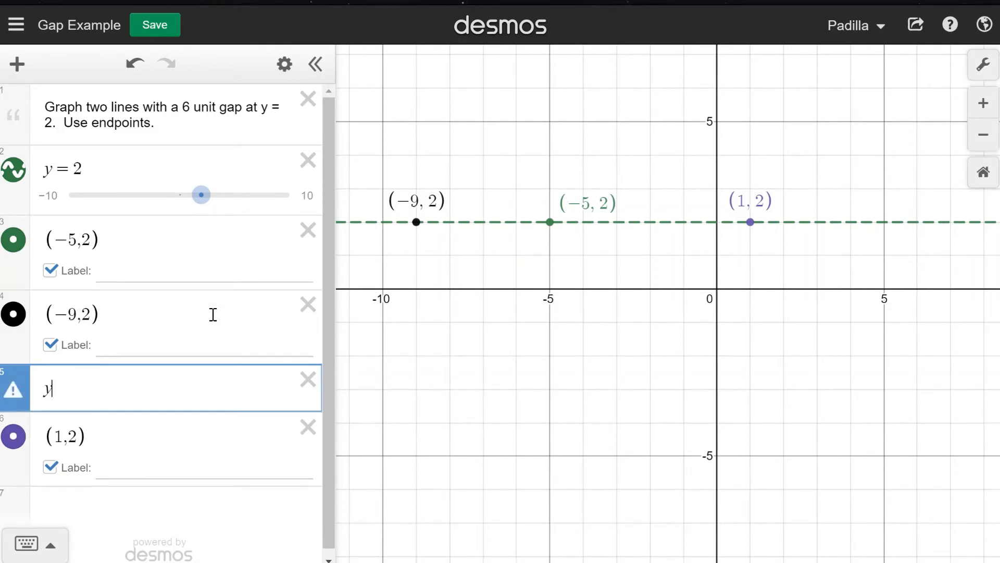
pyautogui.write('<=')
pyautogui.write('2')
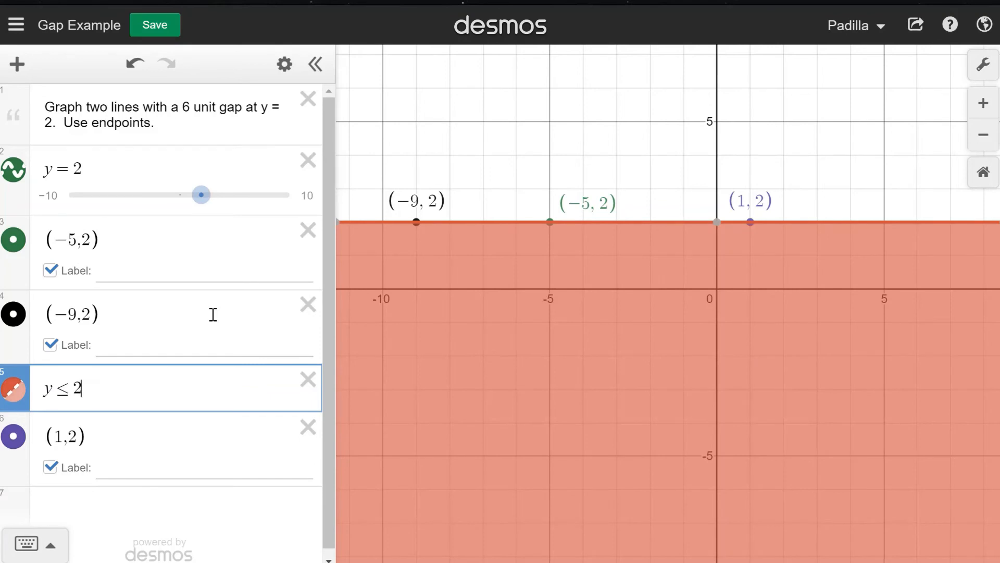
pyautogui.write('{')
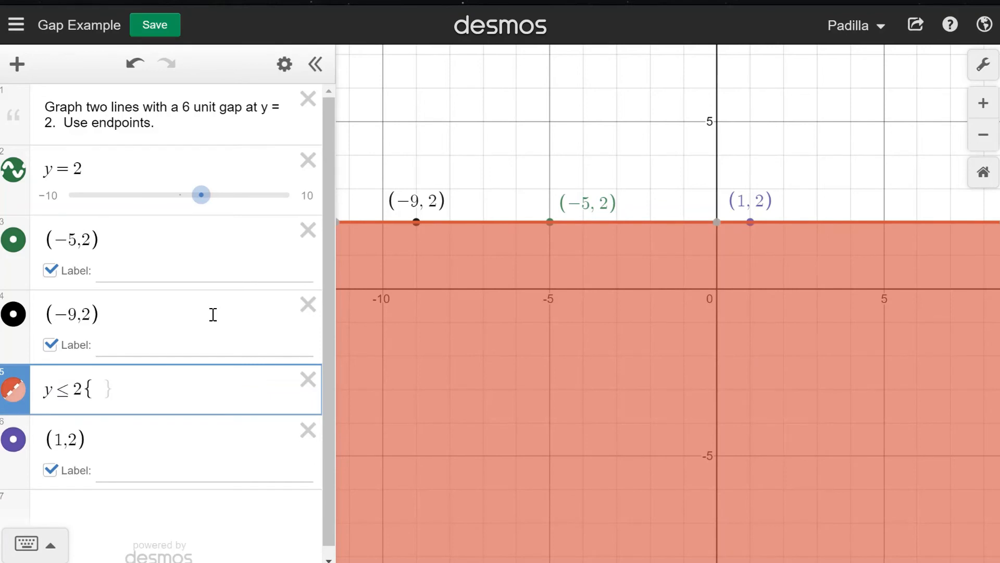
pyautogui.write('-9')
pyautogui.write('<')
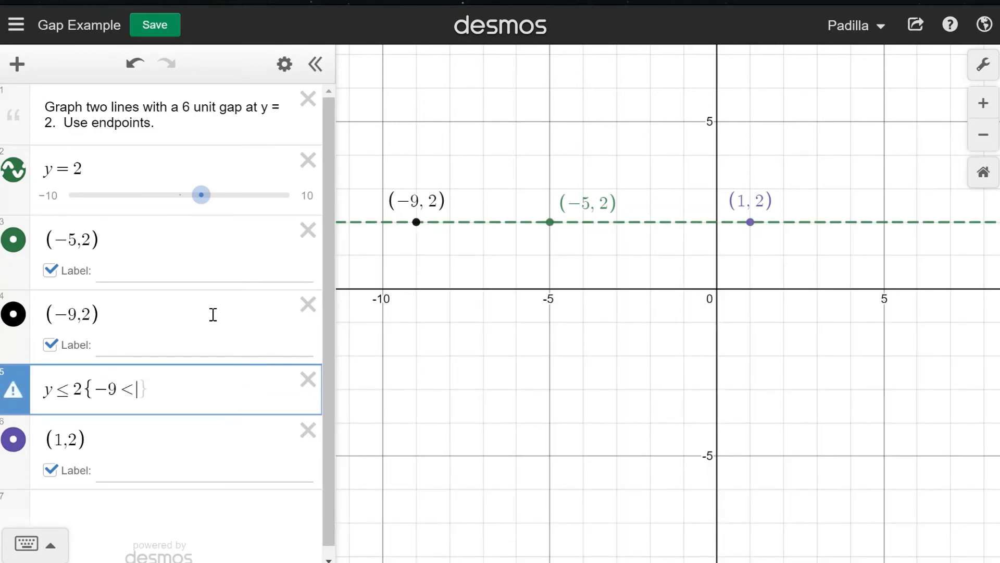
pyautogui.write('x<=-5')
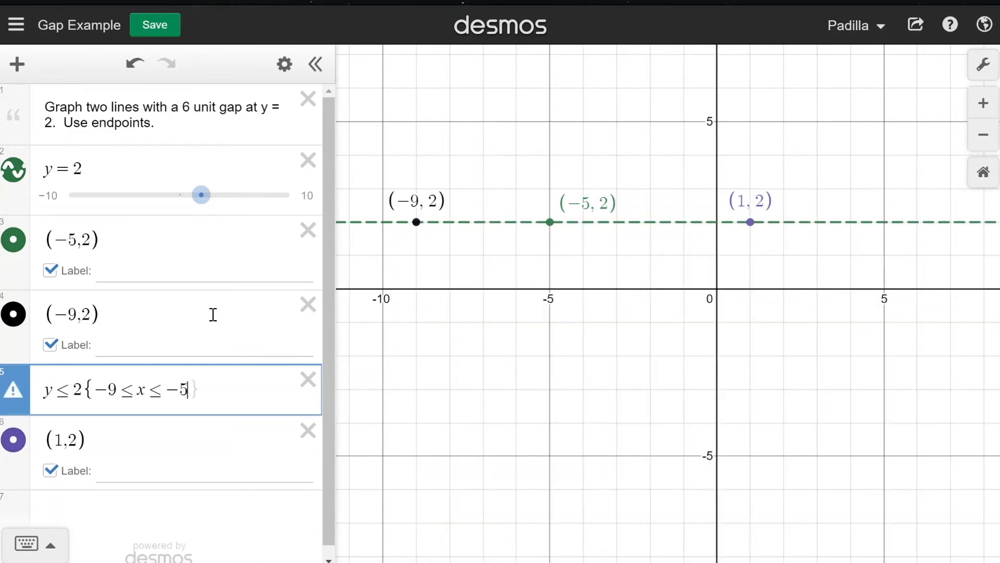
# Plot the point (6, 2) after the (1, 2) expression and show its label
pyautogui.click(163, 439)
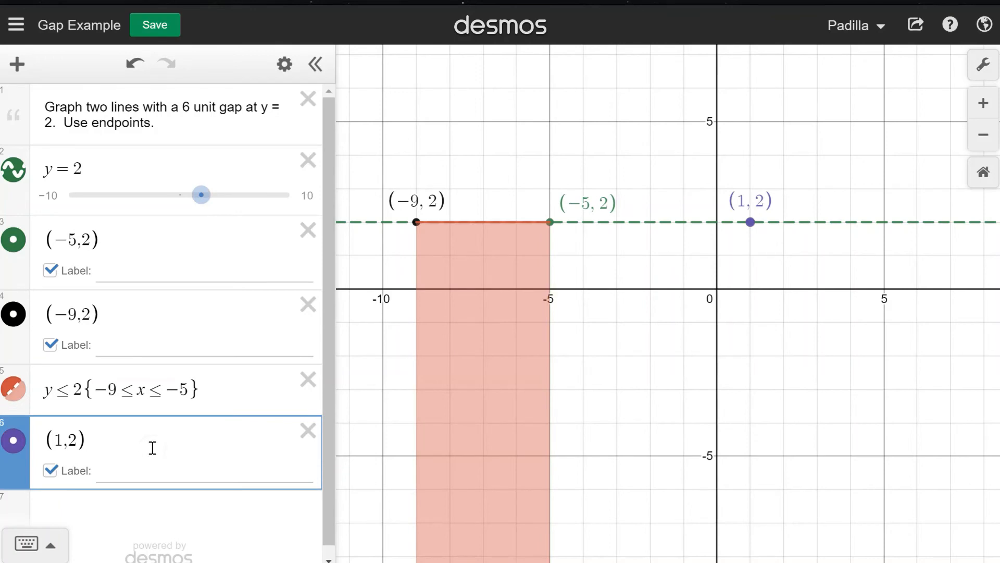
pyautogui.press('Return')
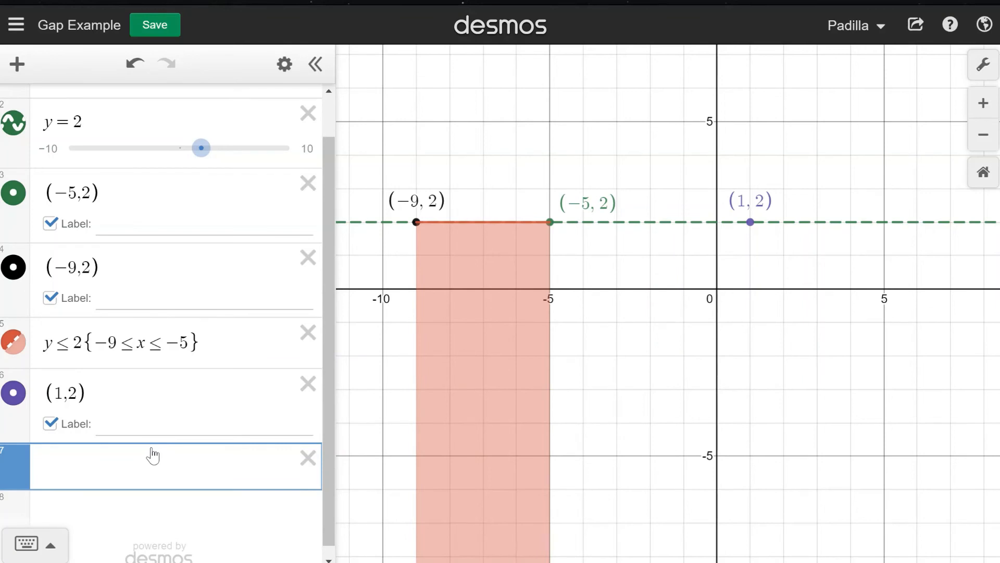
pyautogui.write('(10')
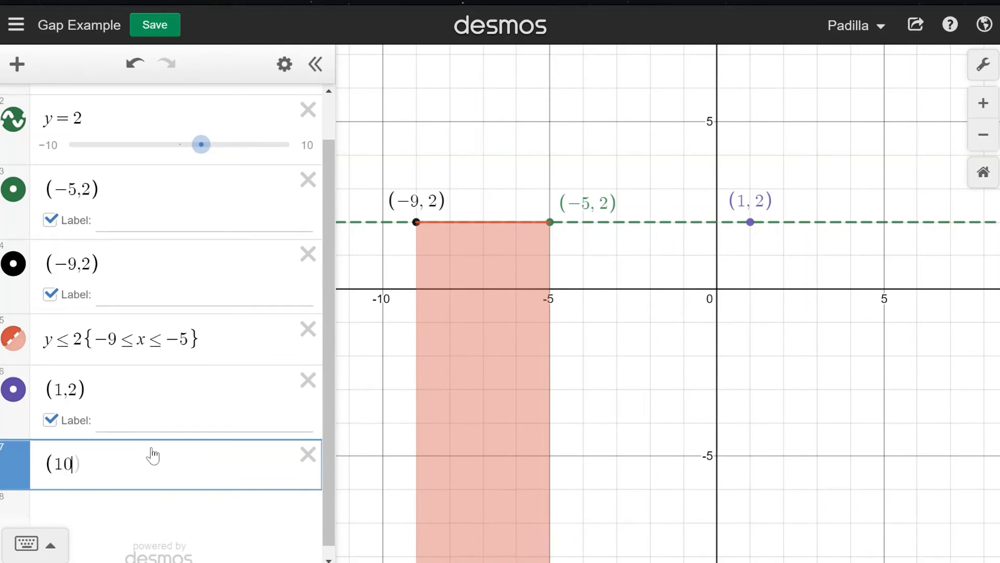
pyautogui.write(',2')
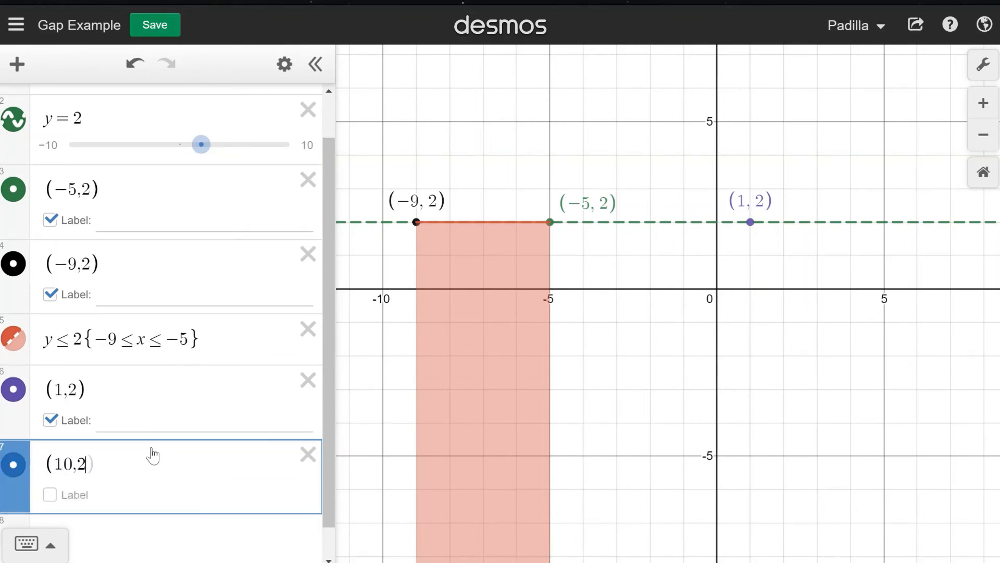
pyautogui.press('Left')
pyautogui.press('Left')
pyautogui.press('BackSpace')
pyautogui.press('BackSpace')
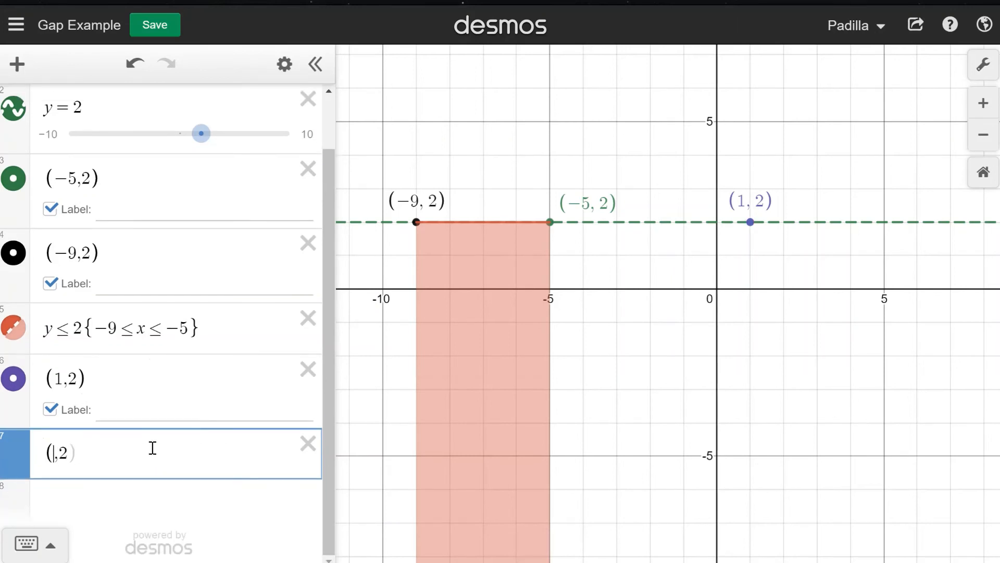
pyautogui.write('6')
pyautogui.click(52, 484)
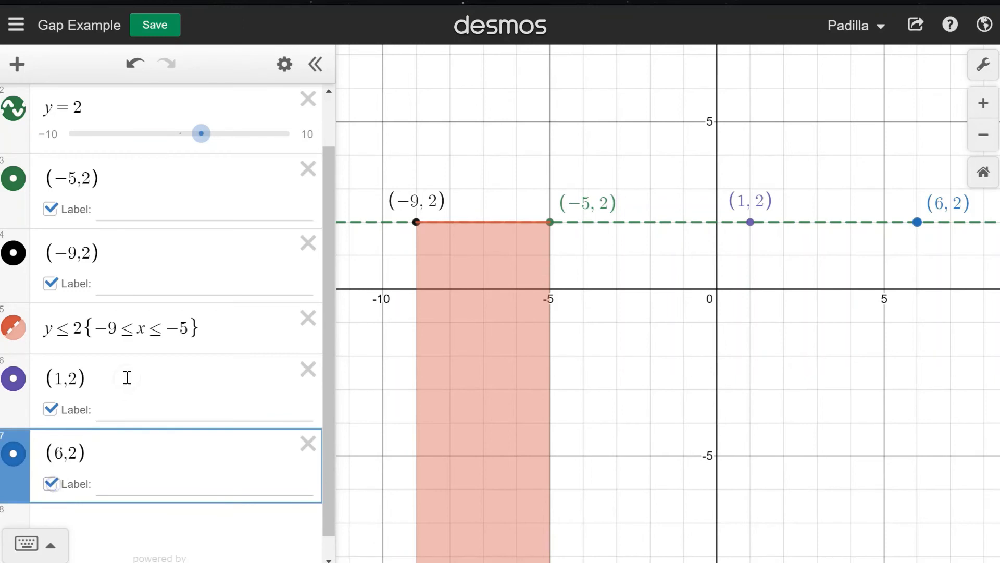
# Graph the inequality y ≤ 2 {1 ≤ x ≤ 6} in a new expression after the point (6, 2)
pyautogui.click(127, 376)
pyautogui.press('Return')
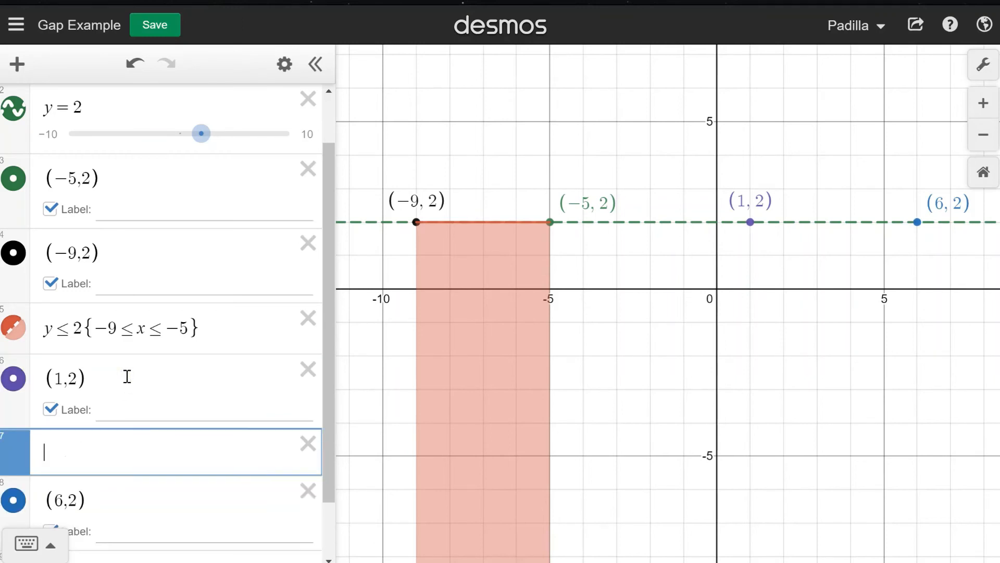
pyautogui.moveTo(19, 439); pyautogui.dragTo(26, 502)
pyautogui.write('y')
pyautogui.write('<=')
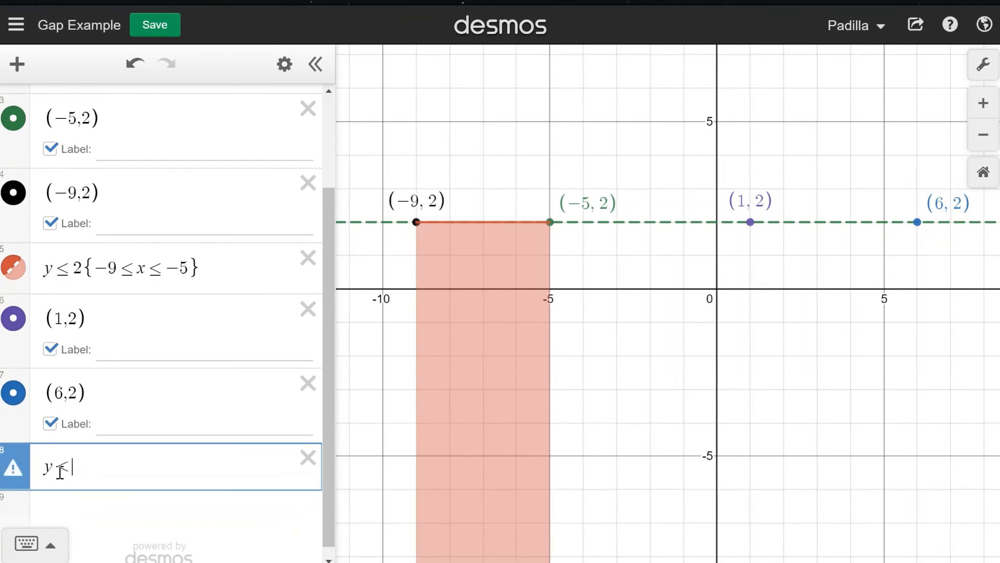
pyautogui.write('2')
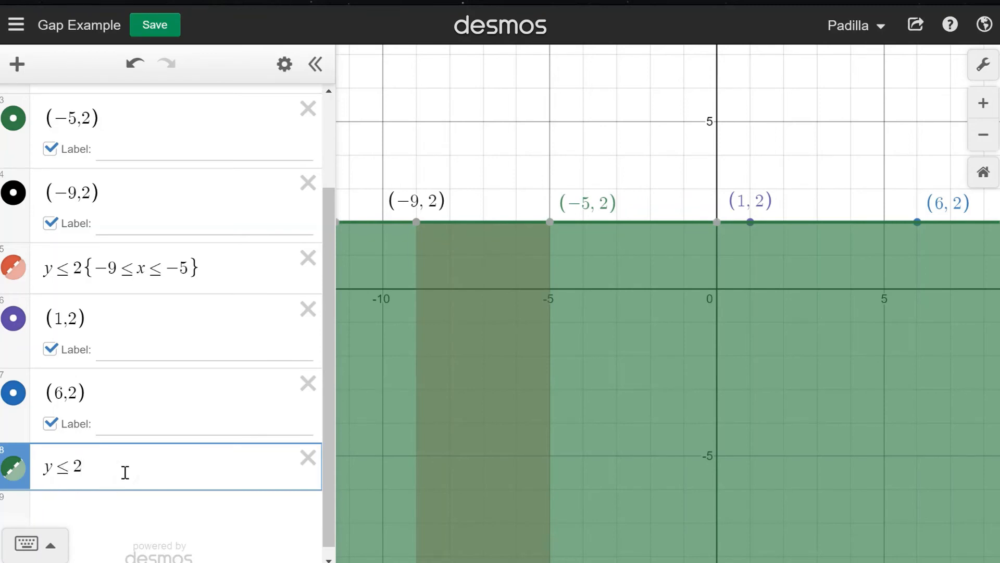
pyautogui.write('{')
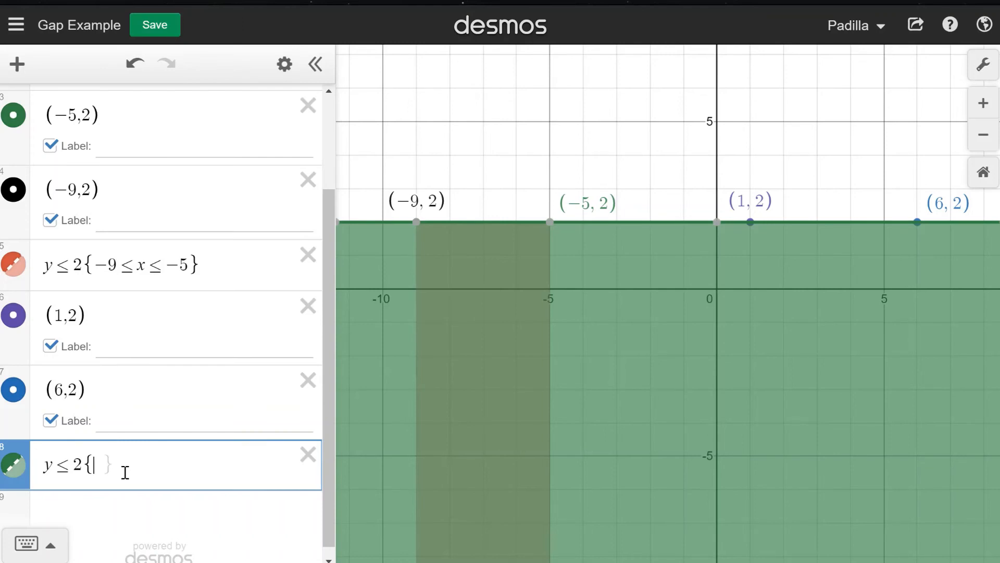
pyautogui.write('1')
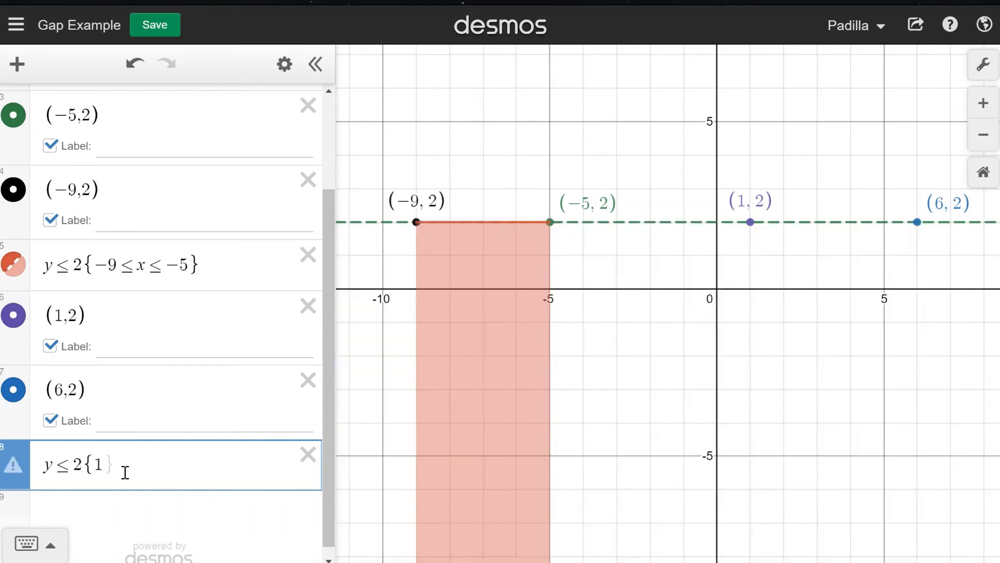
pyautogui.write('<=x<')
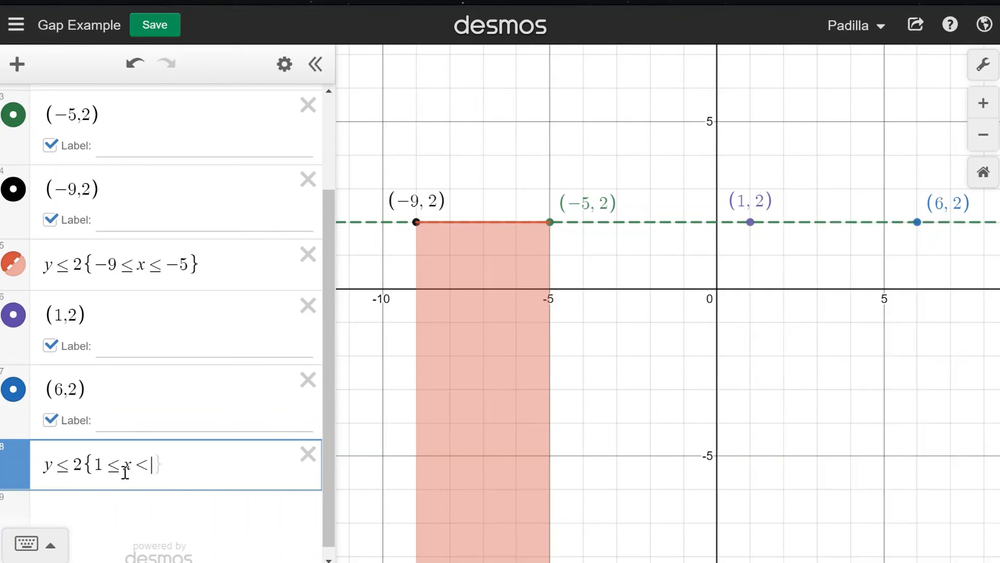
pyautogui.write('=6')
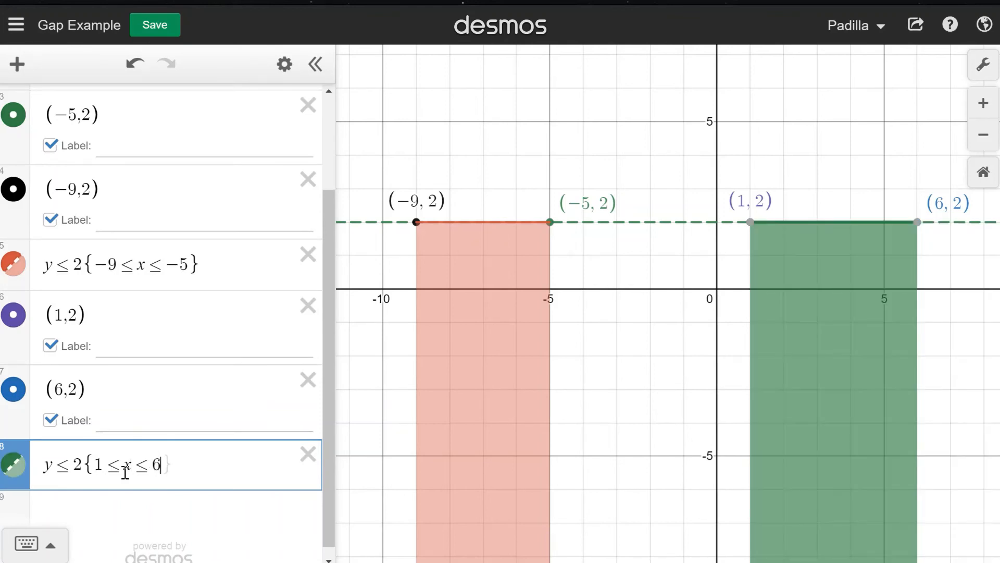
pyautogui.click(639, 298)
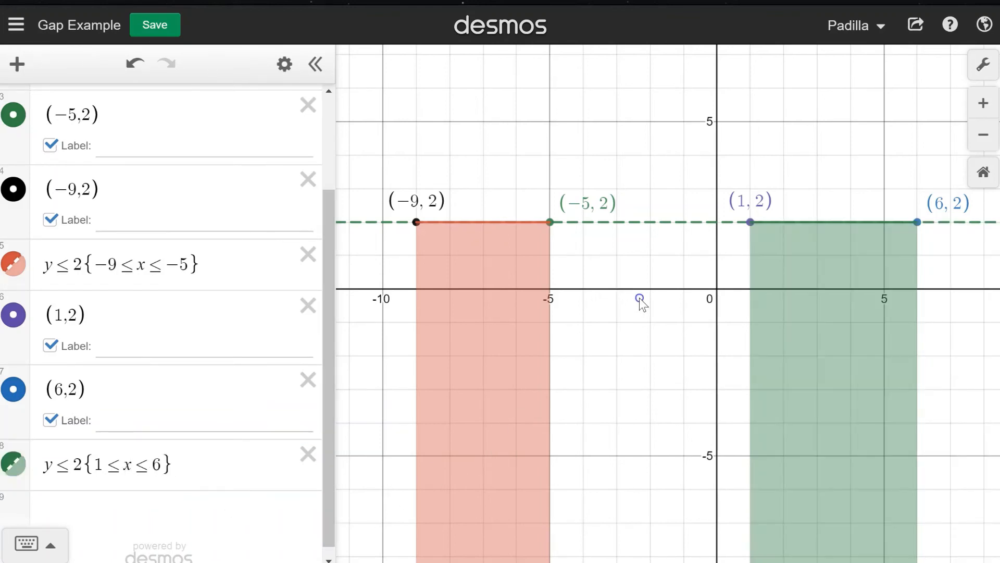
# Highlight the two shaded segments on the graph in turn and examine the gap between them
pyautogui.click(792, 222)
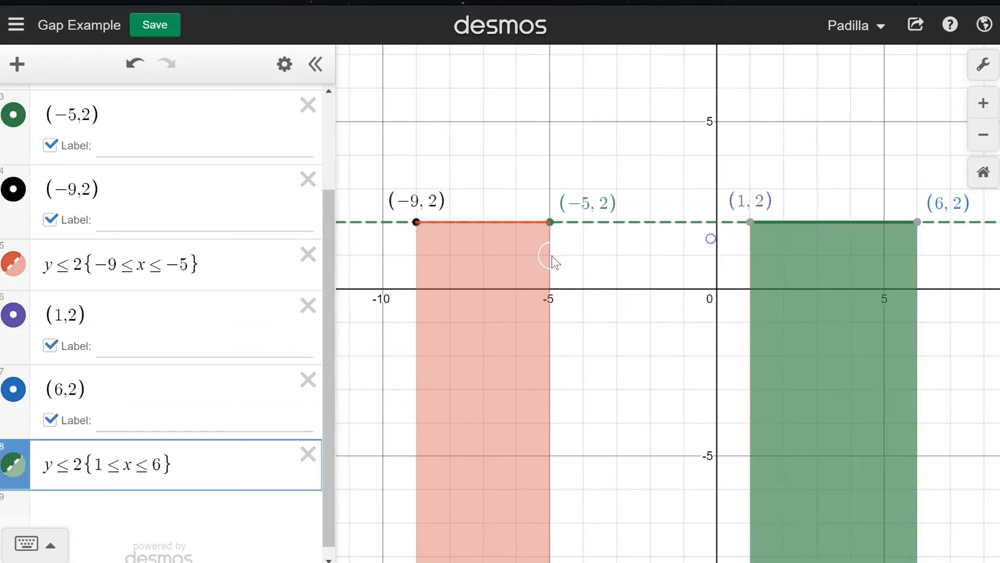
pyautogui.click(530, 222)
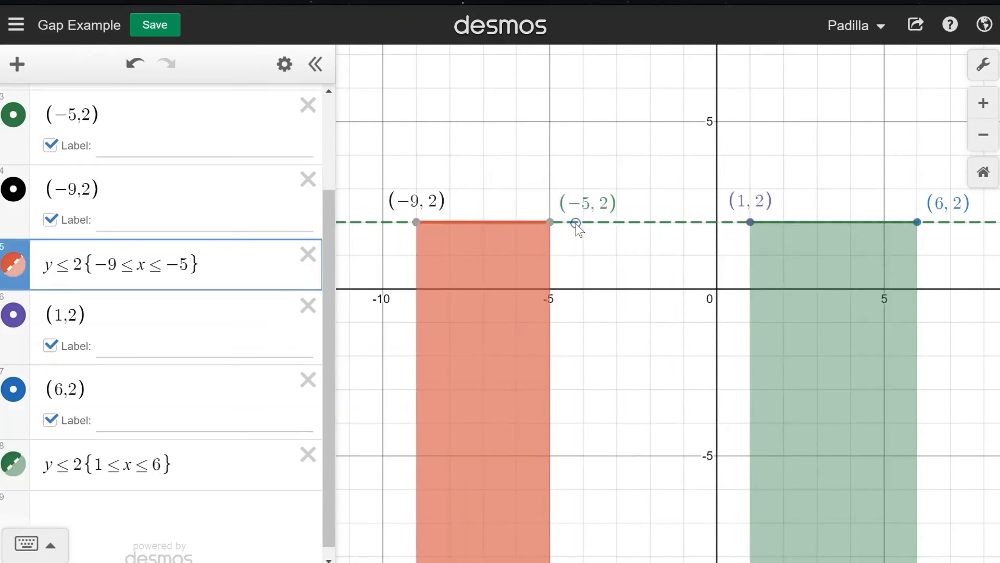
pyautogui.click(646, 261)
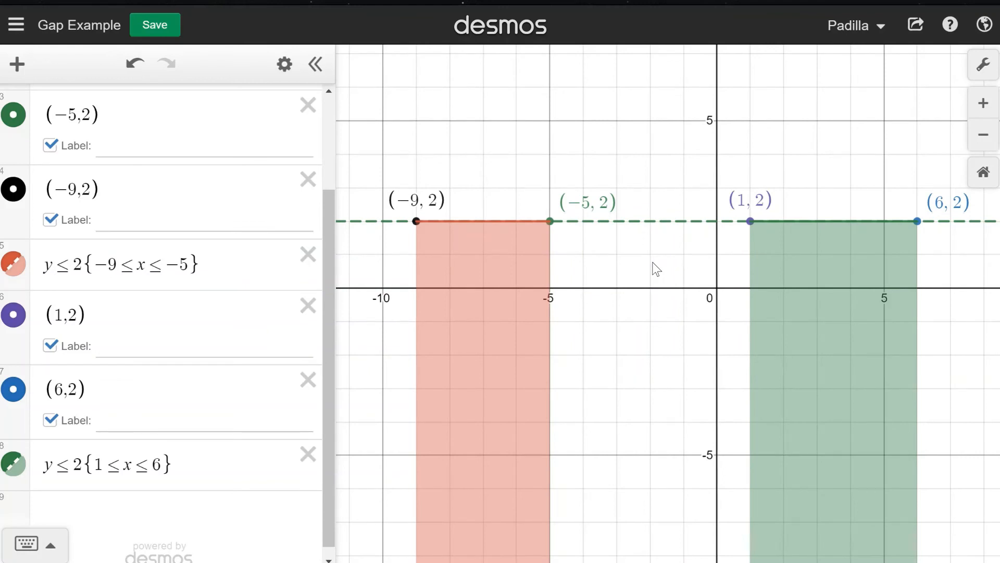
pyautogui.hotkey('ctrl', 'z')
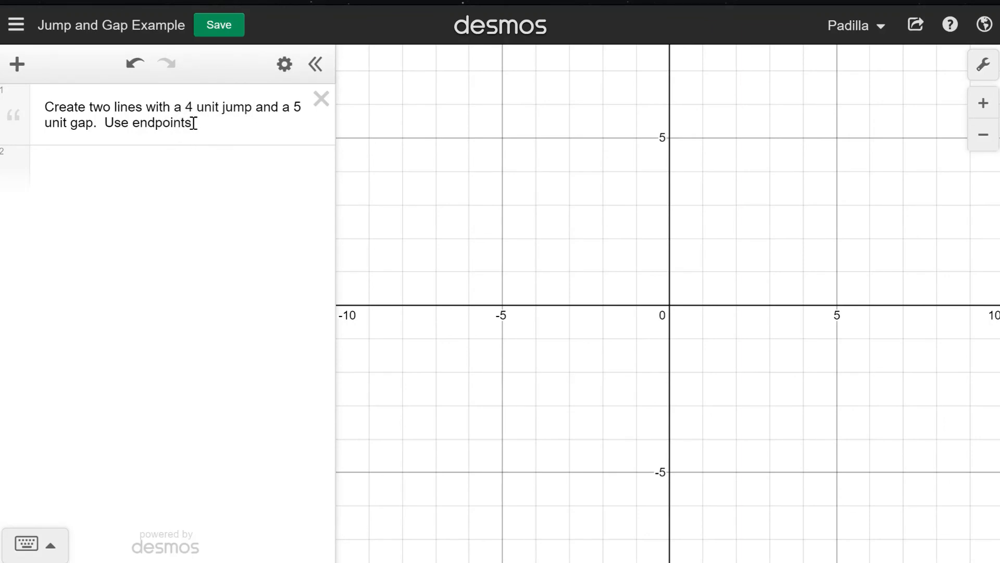
# Plot the point (−7, 3) in the first expression below the note in the Jump and Gap Example graph
pyautogui.click(218, 168)
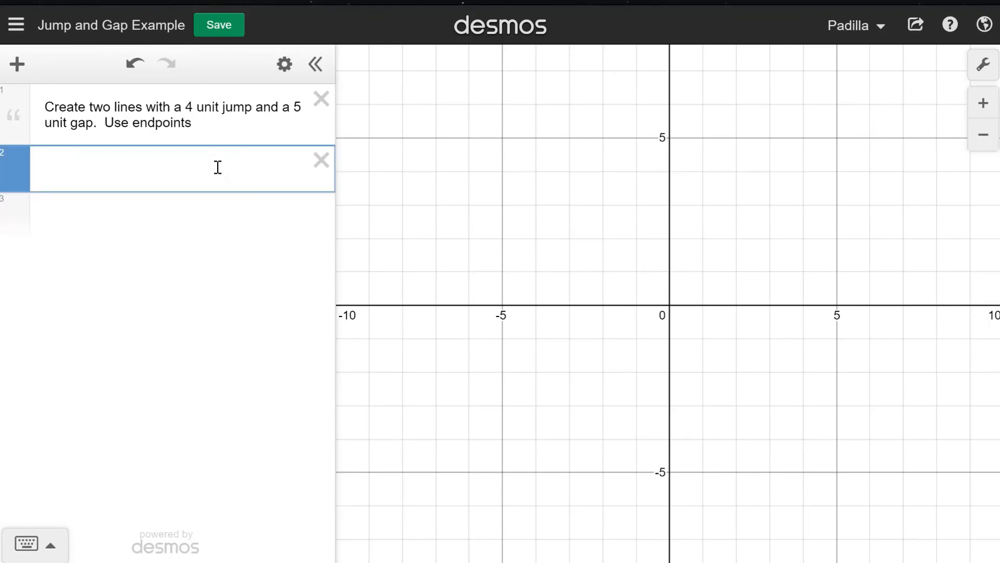
pyautogui.write('(')
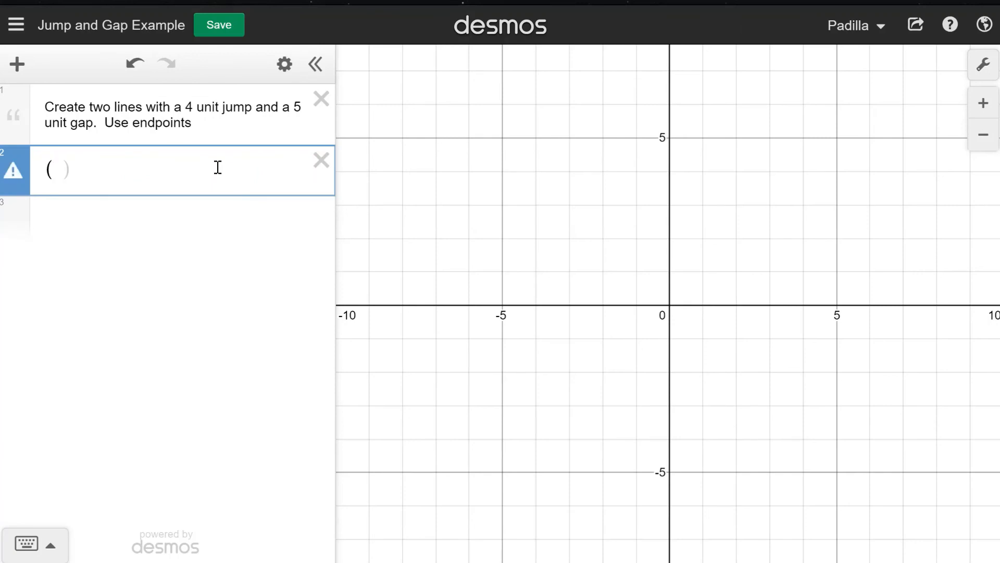
pyautogui.write('-7.')
pyautogui.write('3')
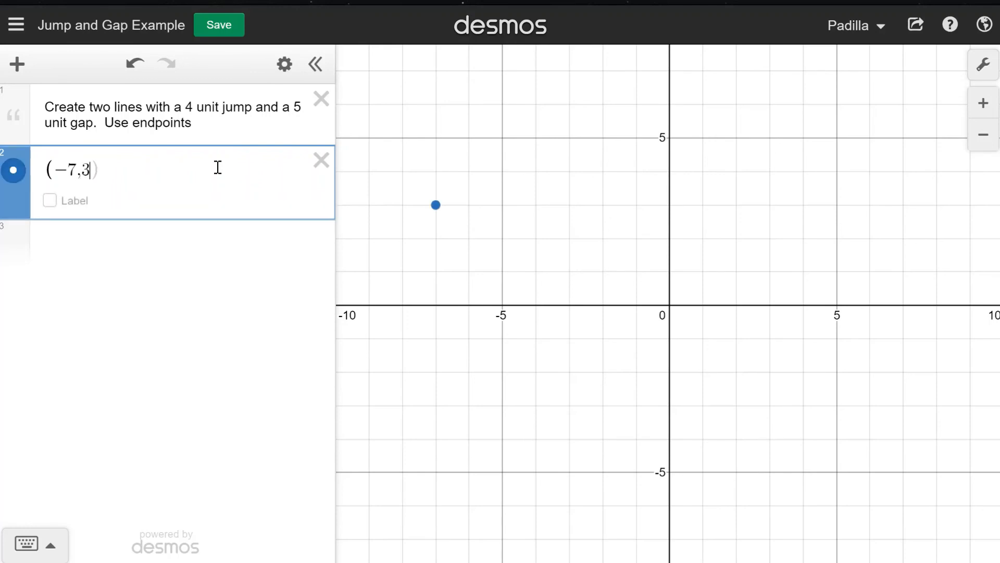
# Plot the endpoint (−1, −3) and graph y ≤ −(x+1)−3 {−7 ≤ x ≤ −1} between the two labelled endpoints
pyautogui.press('Return')
pyautogui.write('(')
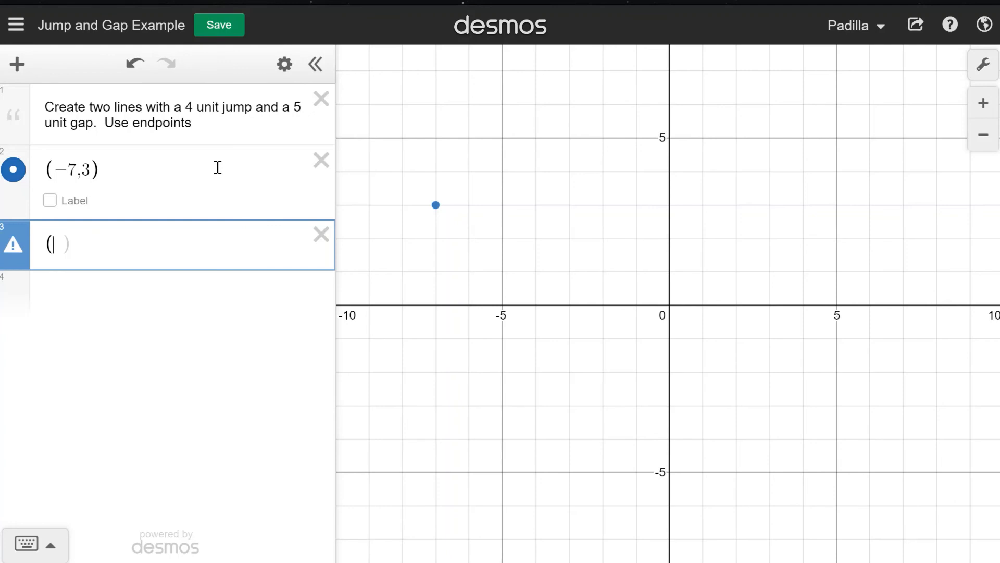
pyautogui.write('-1,-5')
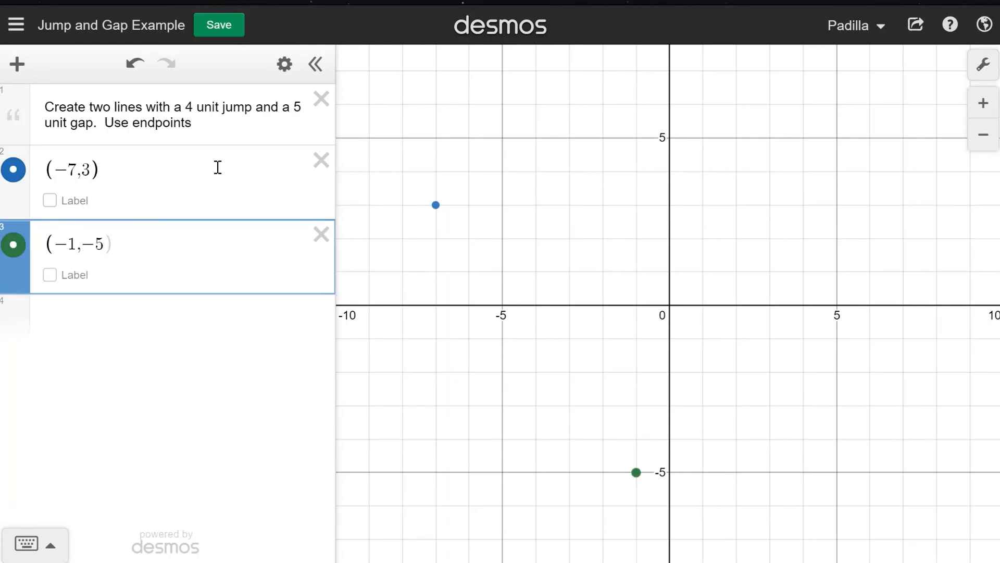
pyautogui.press('BackSpace')
pyautogui.write('3')
pyautogui.click(130, 314)
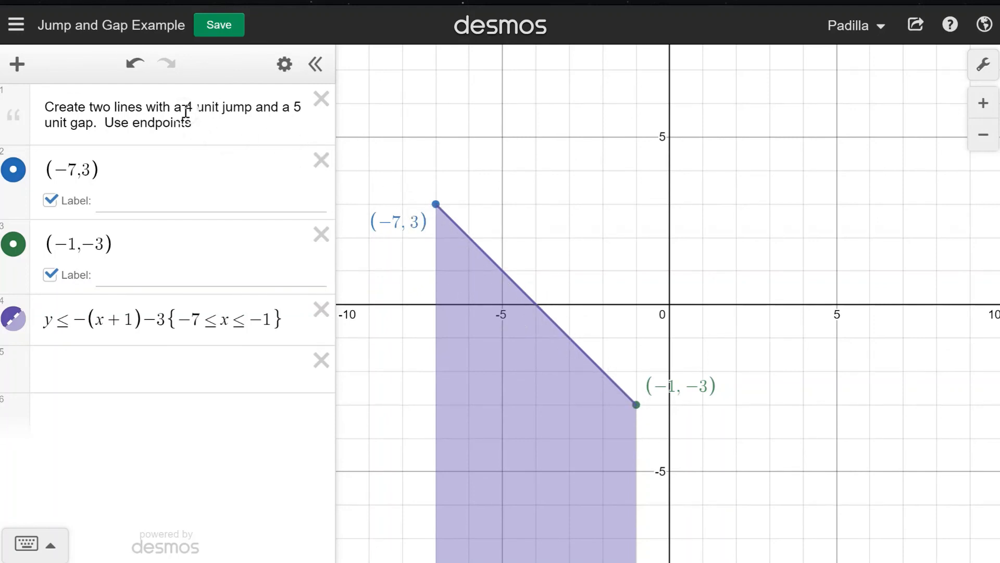
# Hide the label of (−7, 3) and plot the point (4, 1) in the empty expression after the inequality
pyautogui.moveTo(187, 107); pyautogui.dragTo(252, 107)
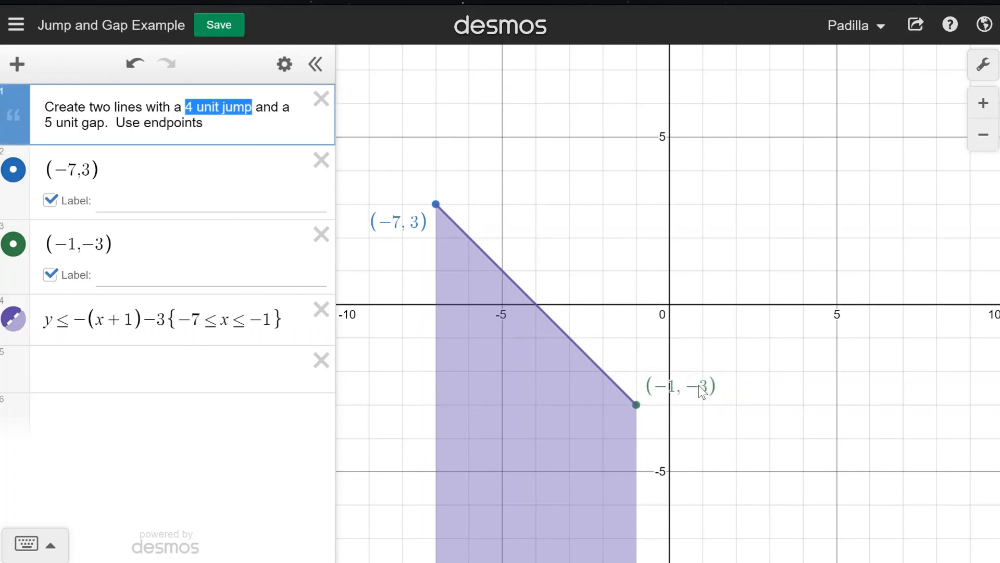
pyautogui.click(51, 200)
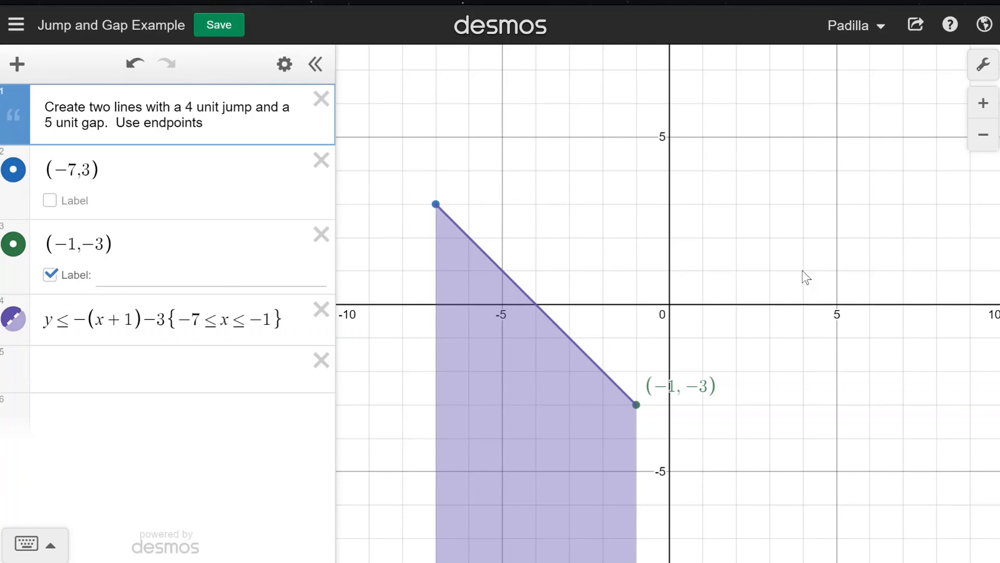
pyautogui.click(148, 365)
pyautogui.write('(4,1')
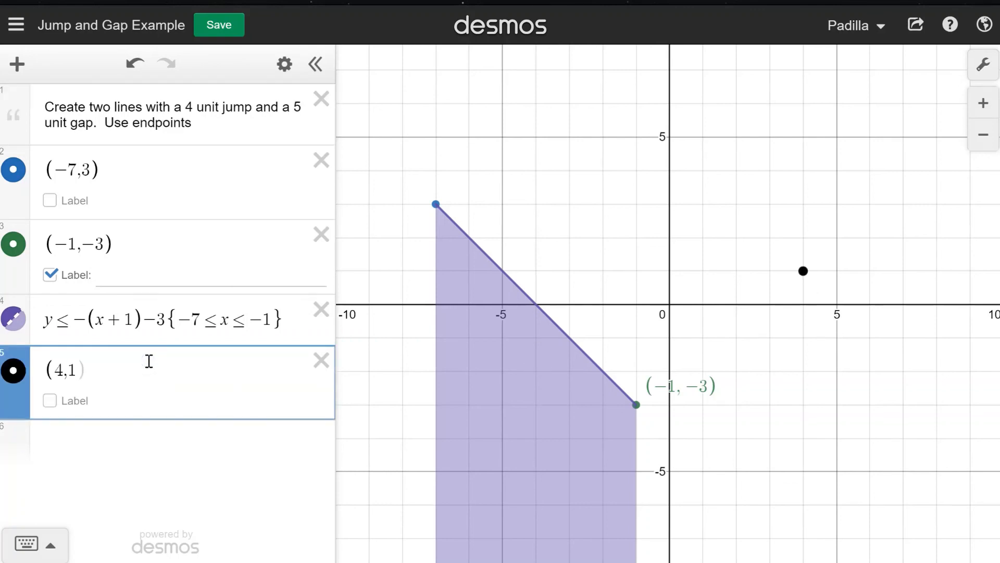
pyautogui.press('Return')
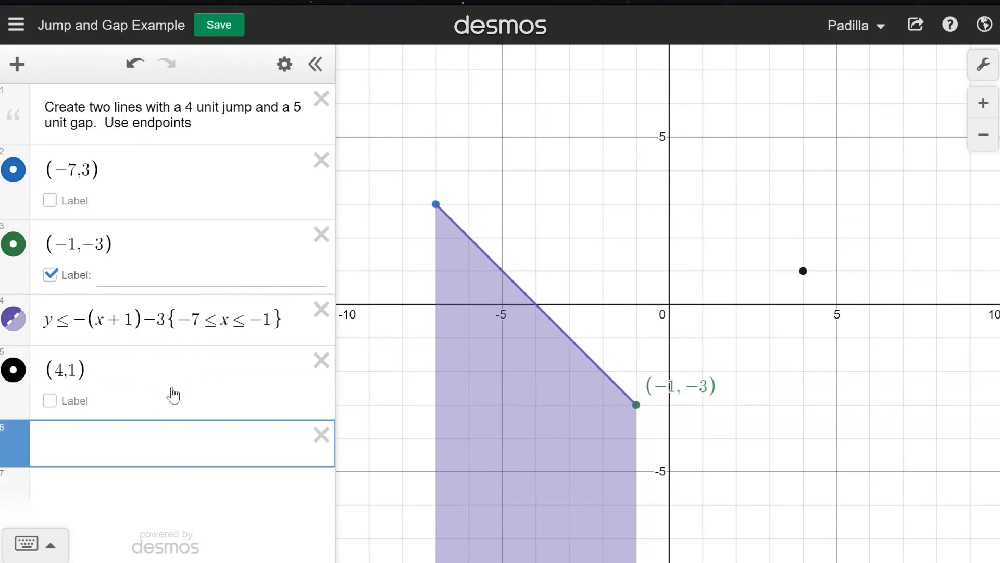
# Plot the point (7, 1) and graph the inequality y ≤ 1 {4 ≤ x ≤ 7} in the expression after it
pyautogui.write('(')
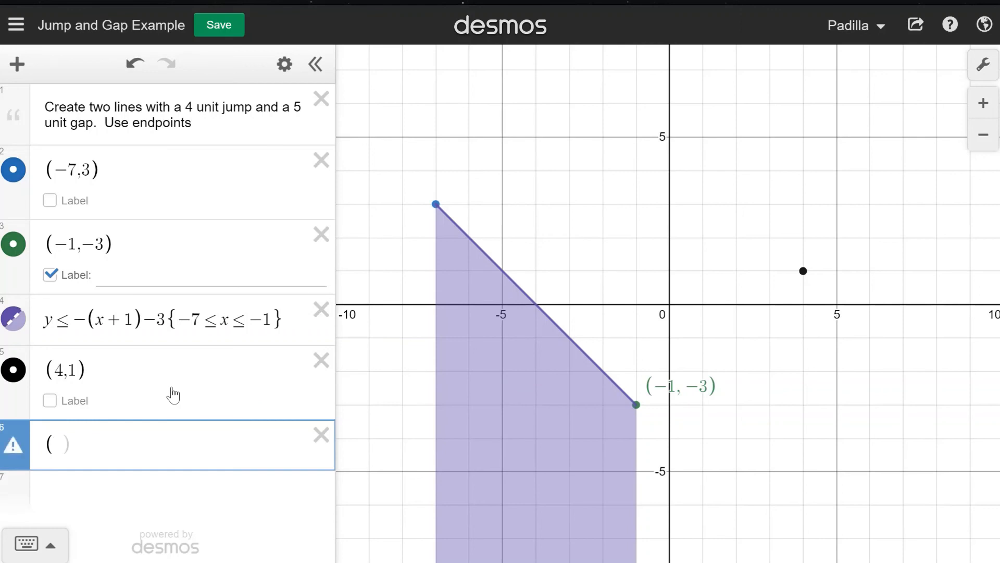
pyautogui.write('7,1')
pyautogui.click(161, 508)
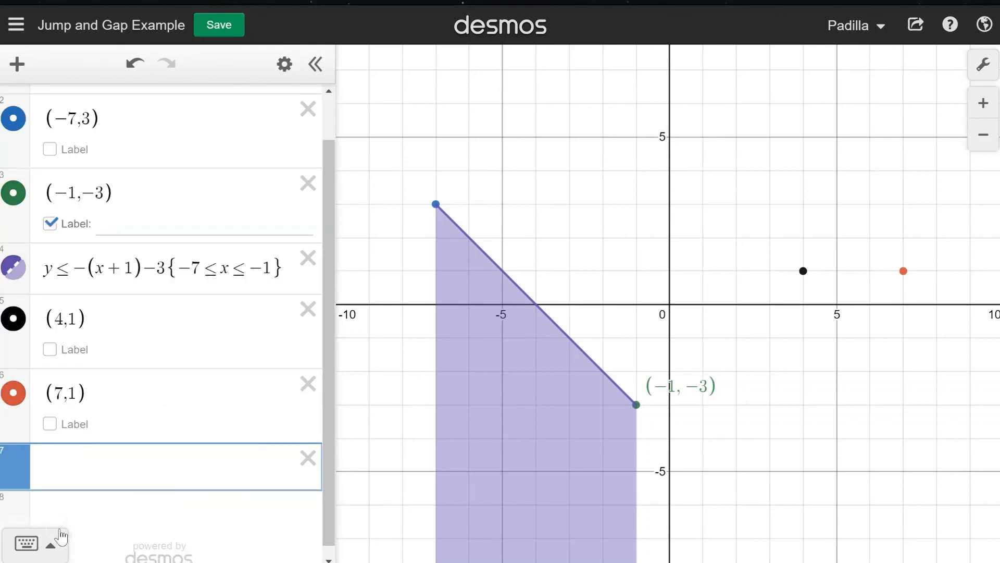
pyautogui.write('y<=1{4<=x<=7')
pyautogui.click(600, 248)
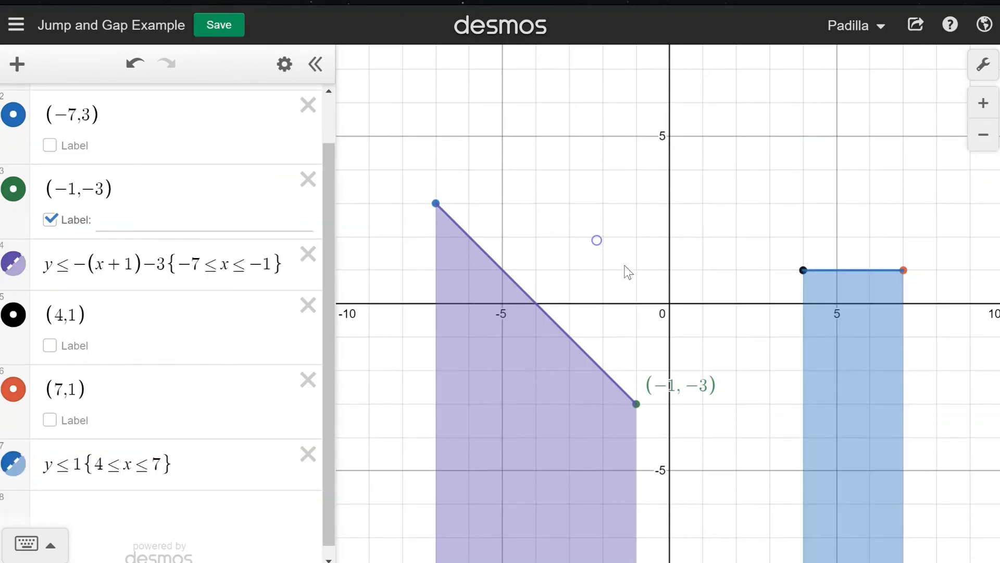